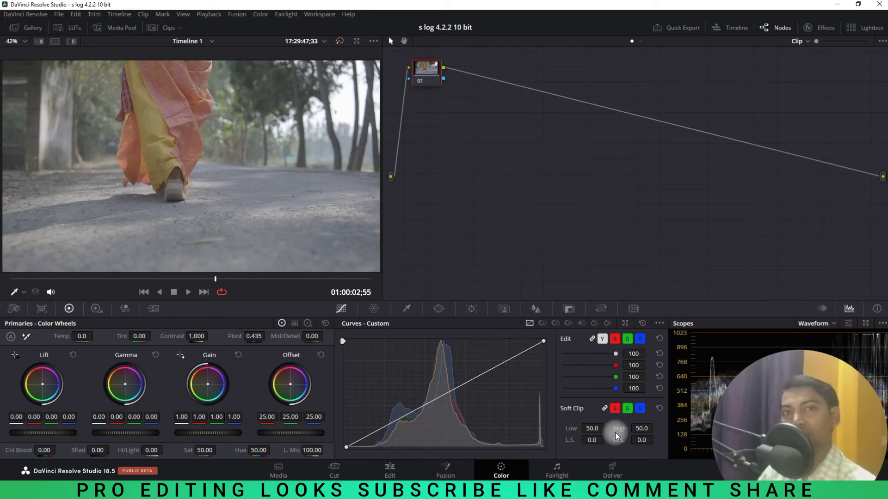
Step: Jump to 01:00:02:13 and sketch the light from the trees with direction arrows
click(165, 279)
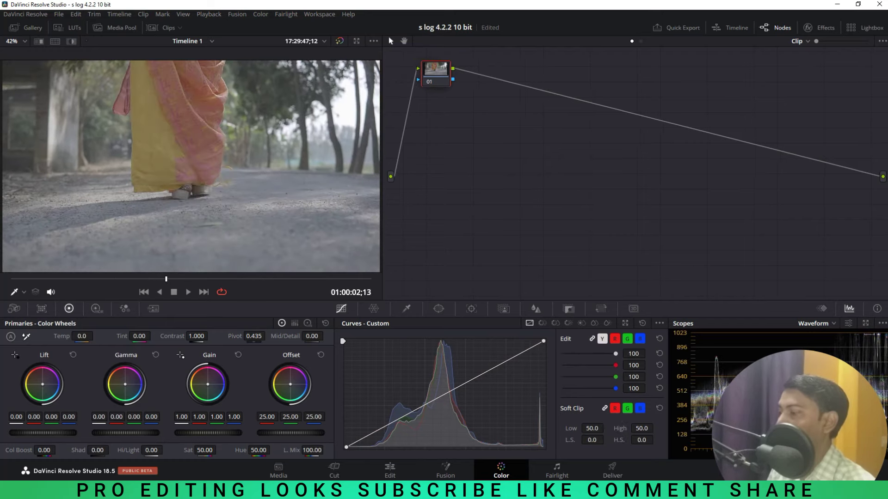
click(408, 248)
drag(359, 85, 301, 125)
drag(370, 99, 253, 175)
mouse_move(273, 143)
mouse_down()
mouse_move(253, 175)
mouse_move(319, 170)
mouse_move(264, 209)
mouse_up()
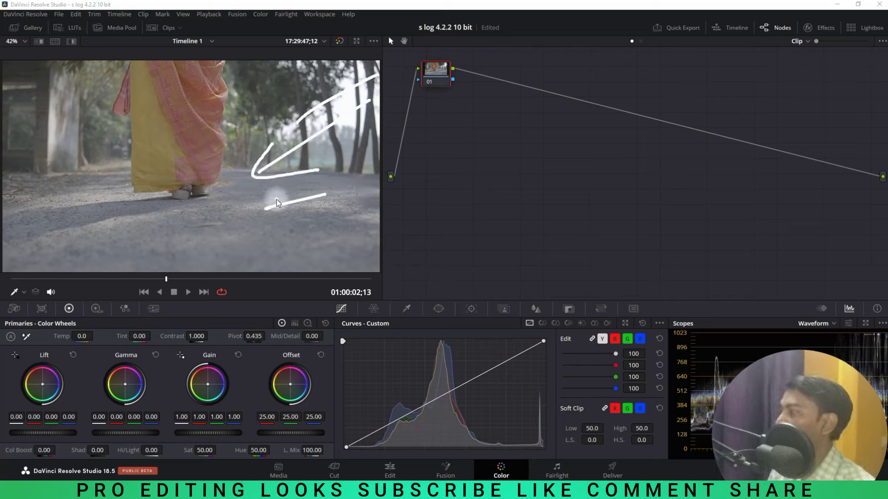
Step: Annotate the road near her feet, the trees on the left and the sari as subject
drag(136, 220, 105, 223)
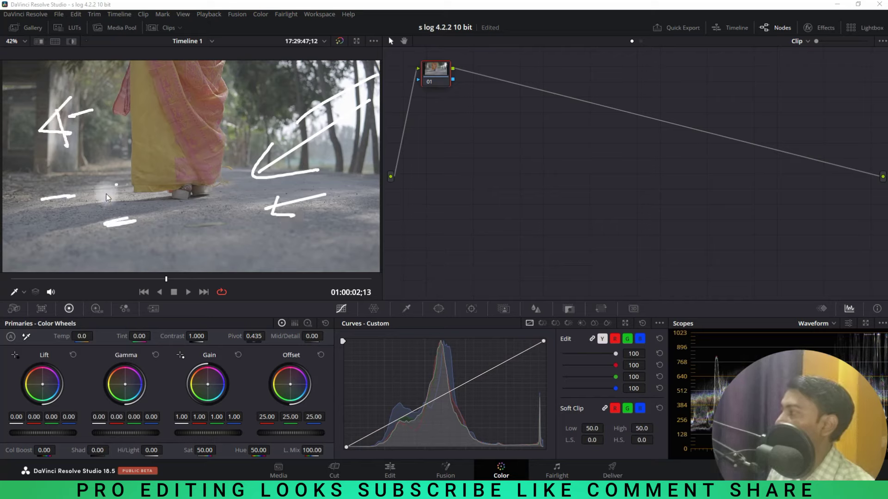
drag(26, 113, 58, 203)
mouse_move(28, 63)
mouse_down()
mouse_move(4, 88)
mouse_move(65, 79)
mouse_up()
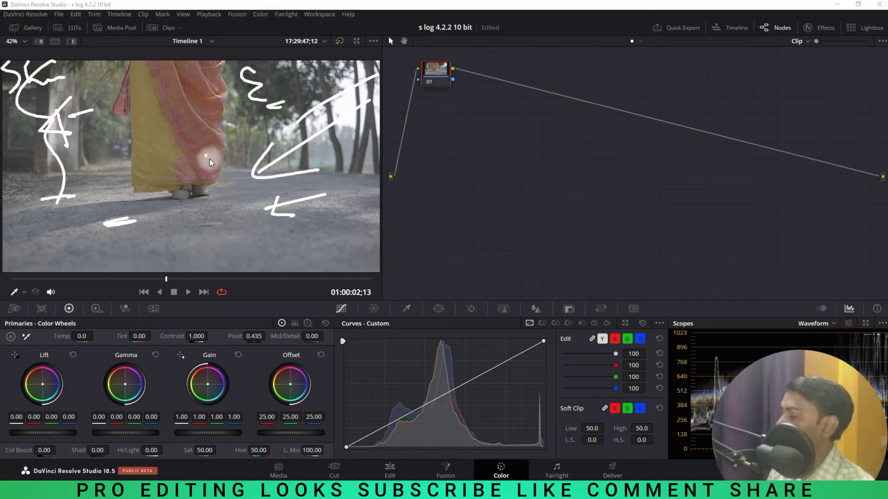
drag(138, 141, 166, 160)
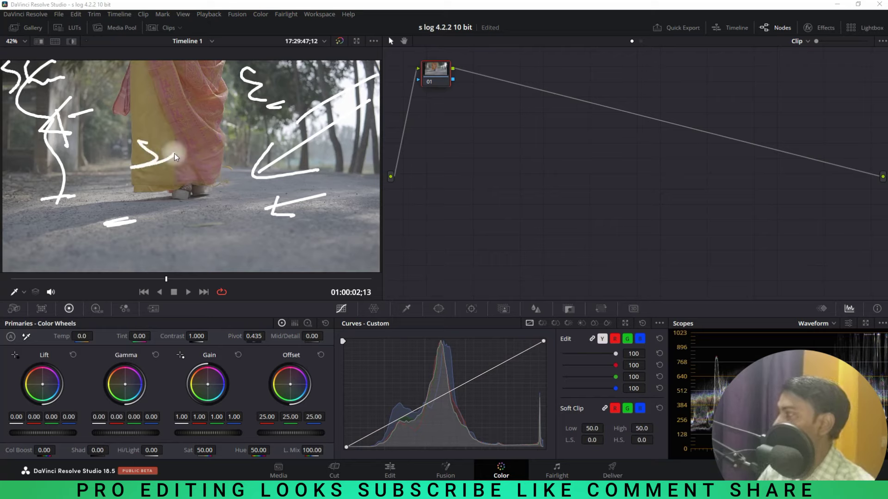
drag(216, 62, 194, 195)
drag(128, 54, 185, 184)
click(214, 218)
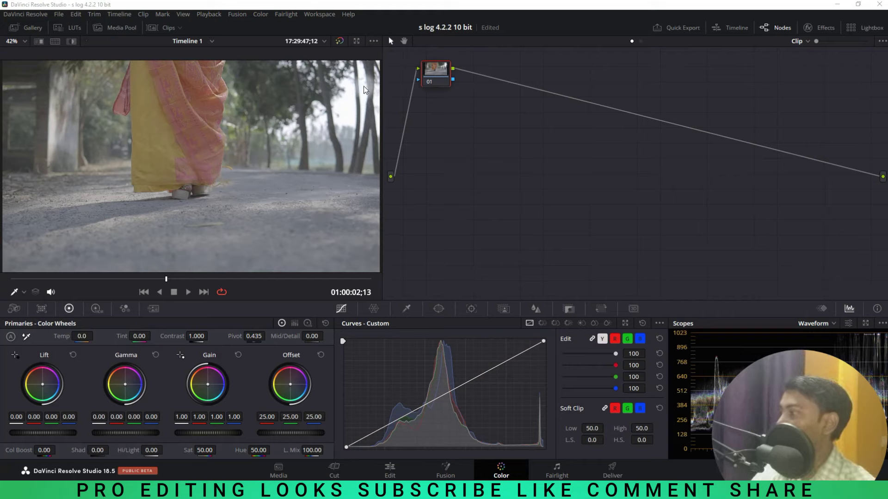
drag(379, 99, 399, 110)
mouse_move(309, 76)
mouse_down()
mouse_move(363, 86)
mouse_move(390, 58)
mouse_up()
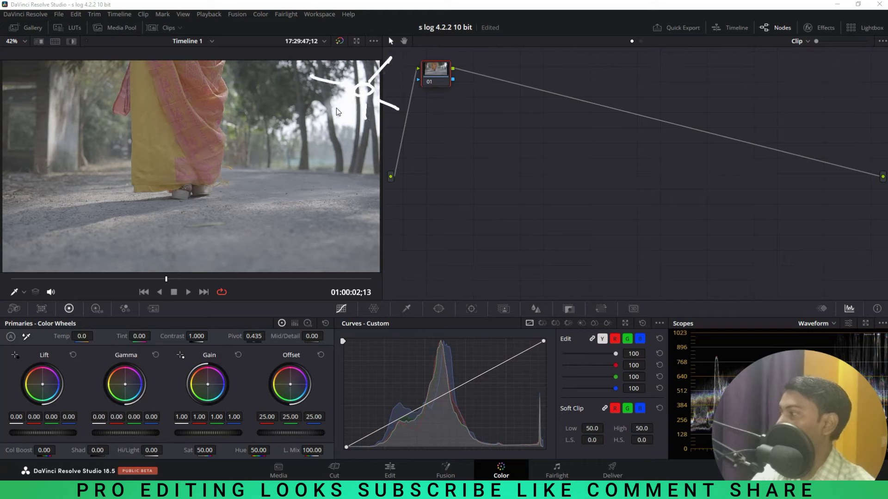
drag(332, 106, 282, 135)
drag(326, 97, 237, 131)
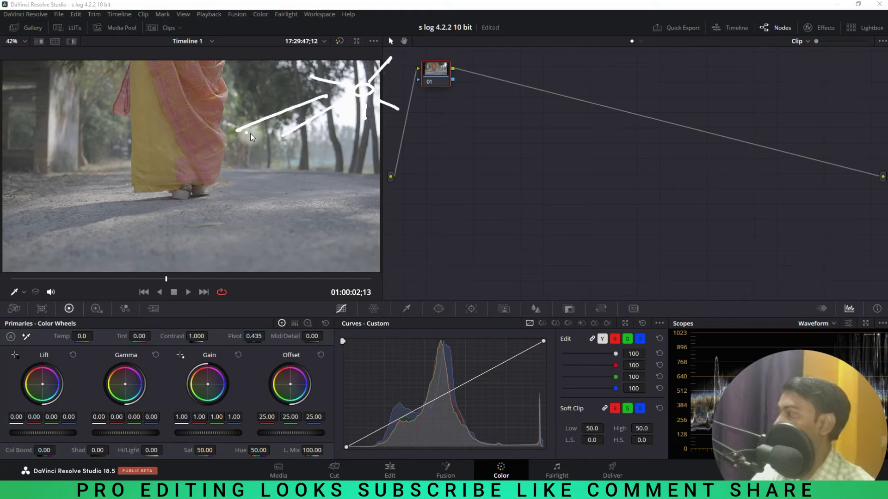
drag(304, 151, 251, 173)
drag(213, 67, 238, 172)
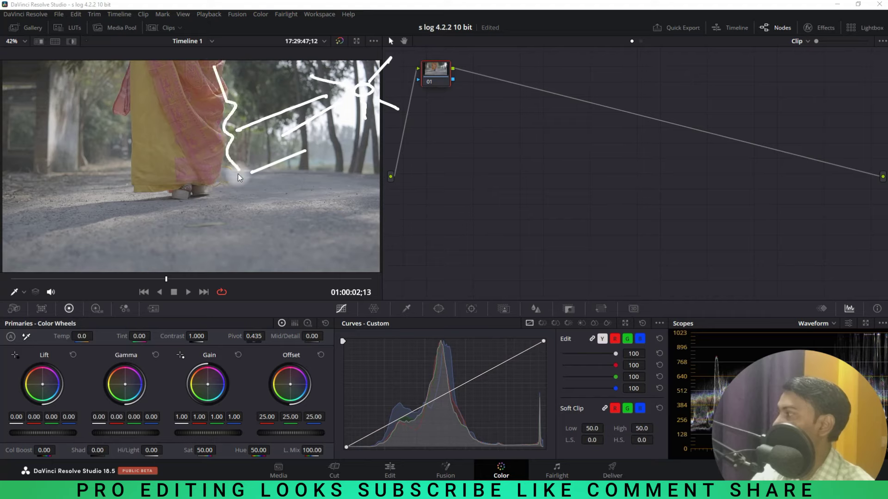
drag(140, 66, 148, 110)
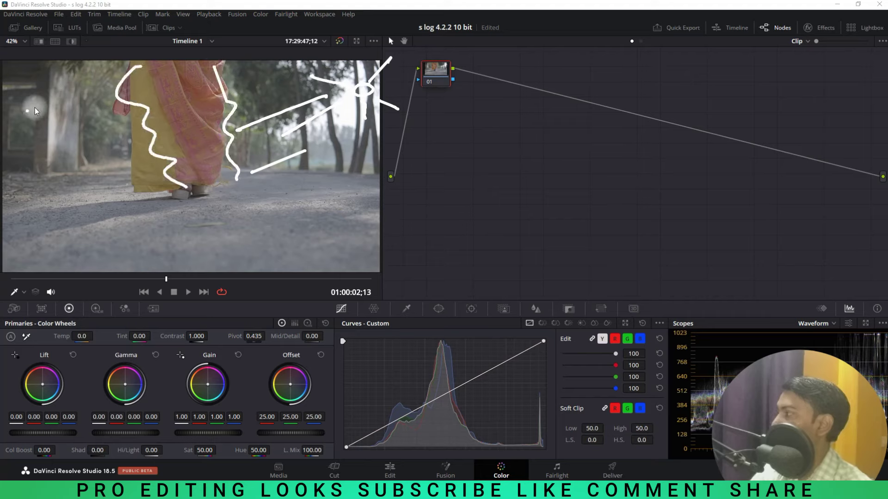
drag(36, 70, 23, 129)
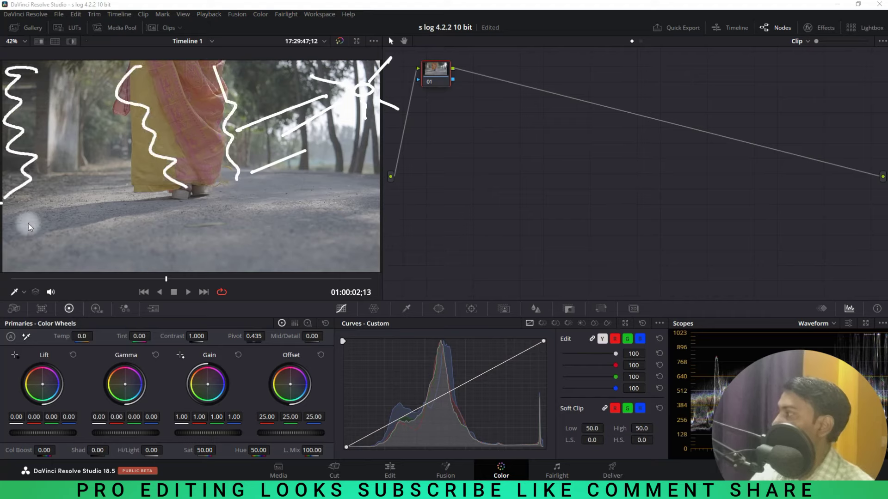
drag(29, 224, 170, 200)
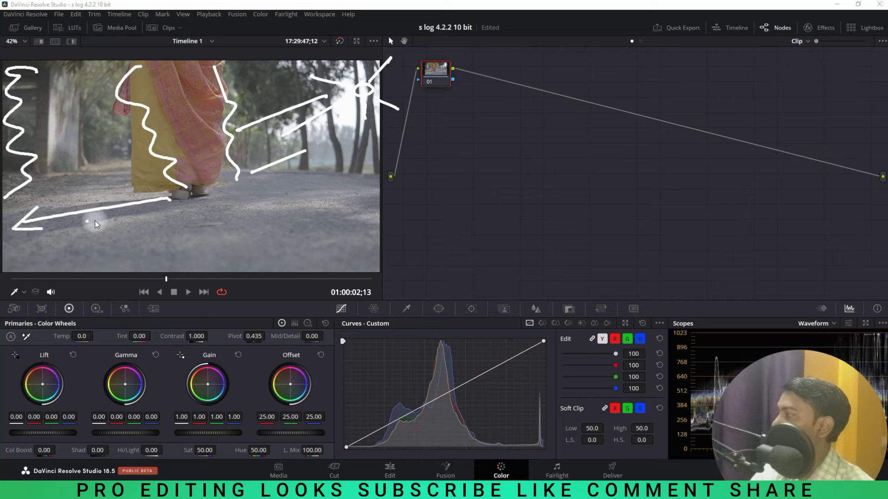
drag(75, 234, 148, 216)
click(280, 208)
drag(257, 209, 338, 199)
drag(173, 224, 252, 216)
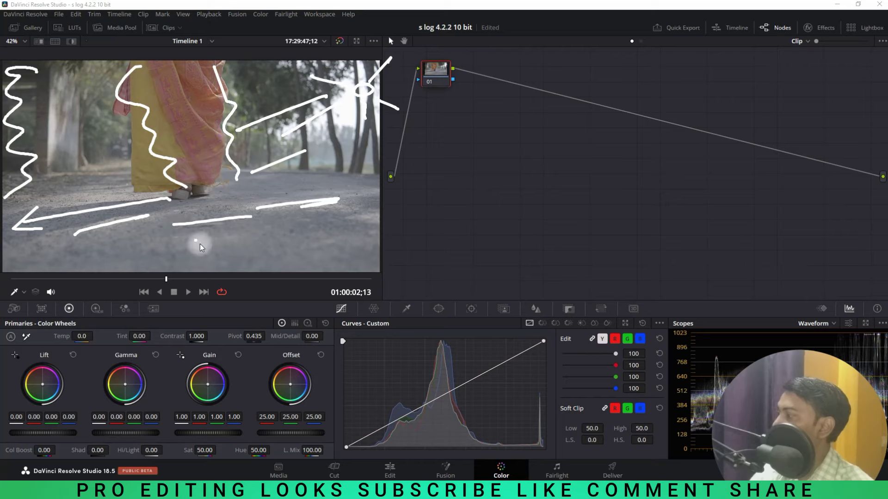
mouse_move(232, 185)
mouse_down()
mouse_move(286, 180)
mouse_move(292, 189)
mouse_move(361, 179)
mouse_up()
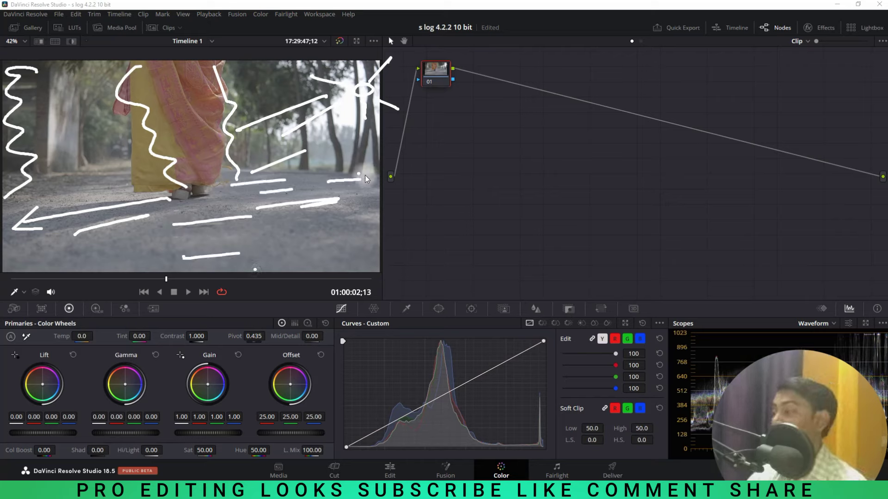
mouse_move(44, 181)
mouse_down()
mouse_move(100, 174)
mouse_move(92, 182)
mouse_up()
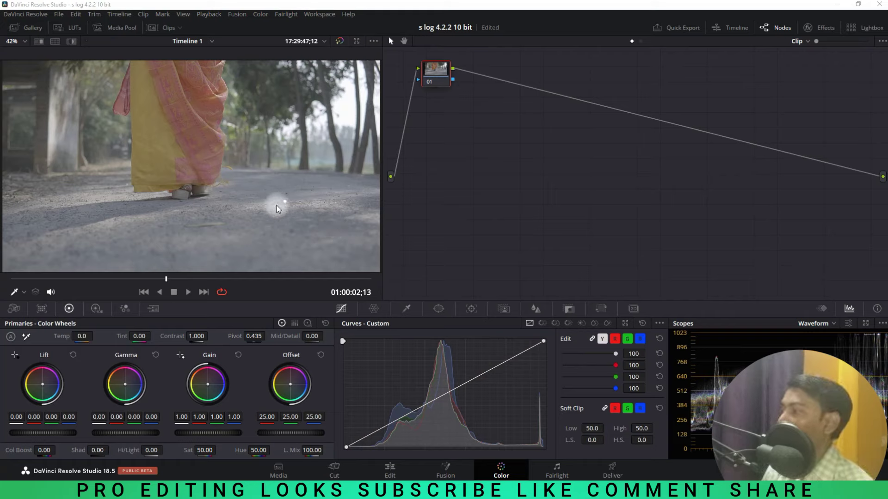
drag(137, 221, 17, 223)
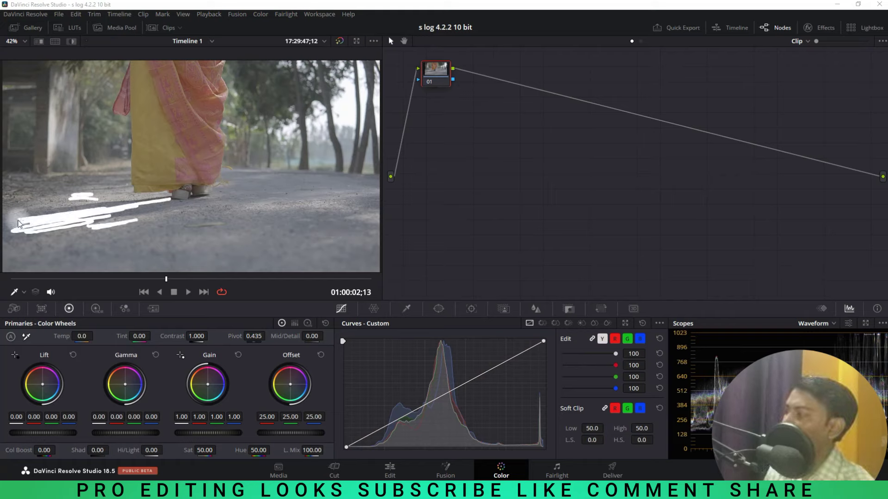
drag(34, 183, 55, 181)
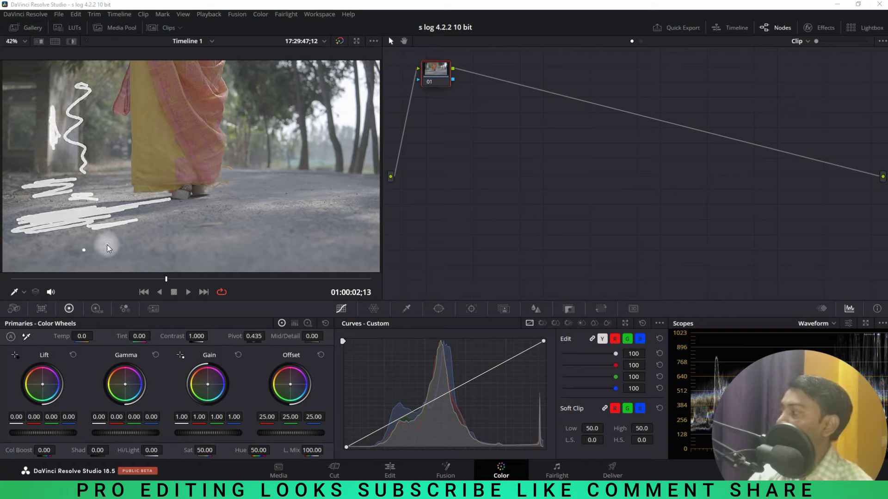
drag(70, 257, 138, 242)
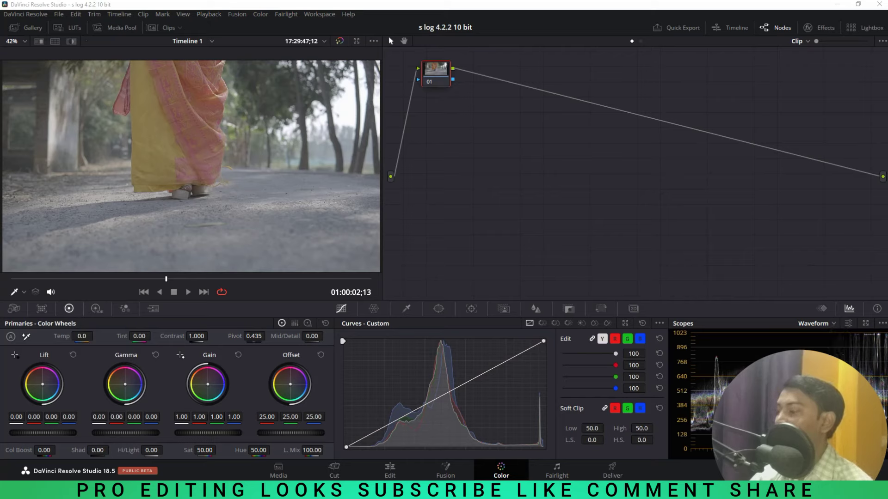
drag(436, 72, 425, 86)
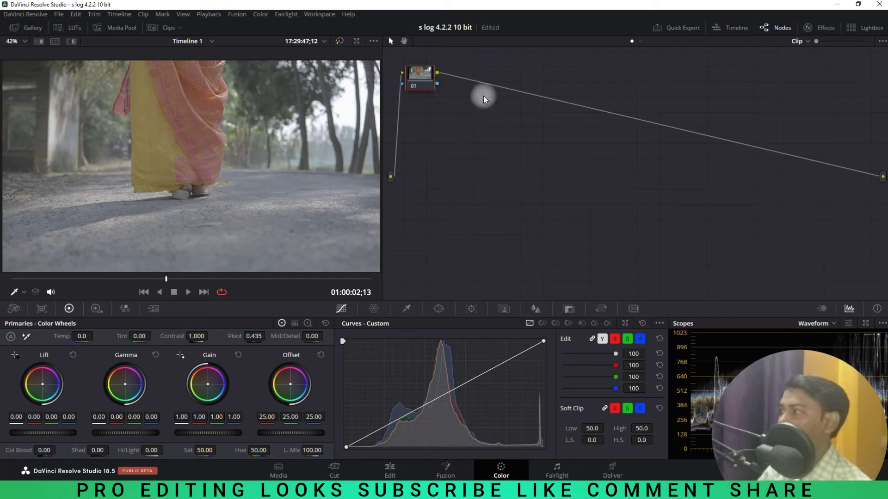
Step: Add serial node 02 after node 01 and position it beside node 01
drag(436, 85, 443, 84)
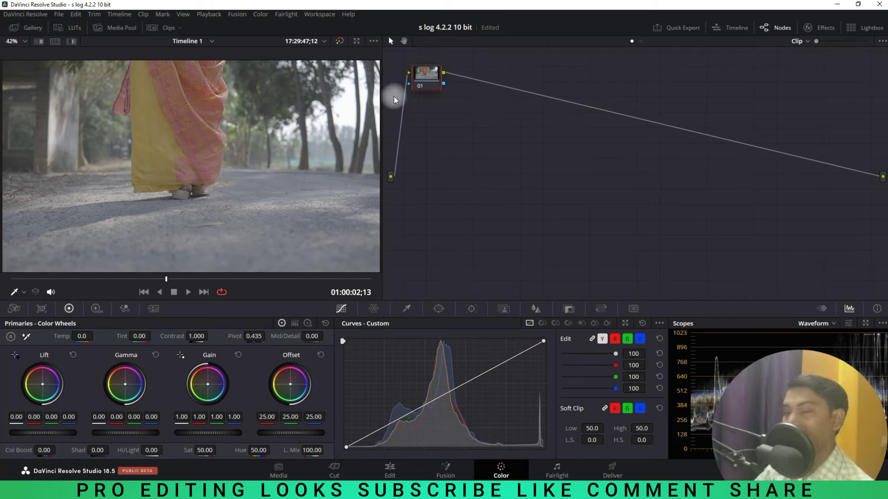
key(alt+s)
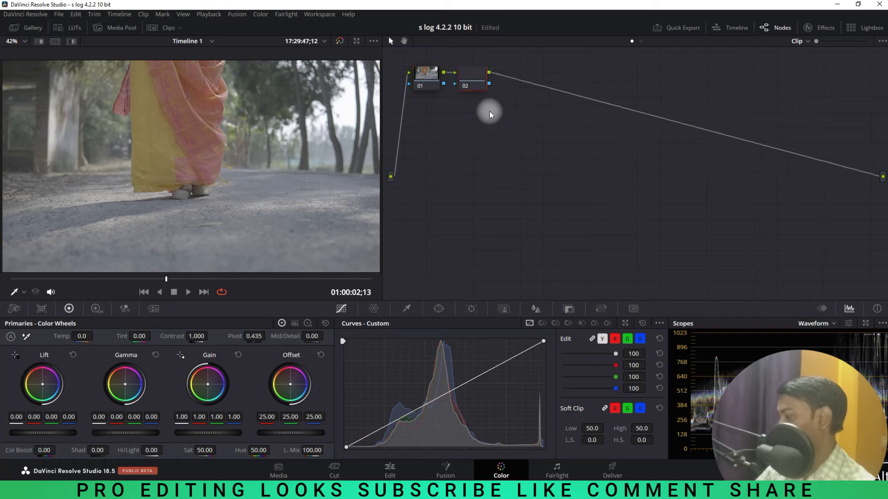
drag(473, 83, 493, 79)
drag(428, 76, 423, 72)
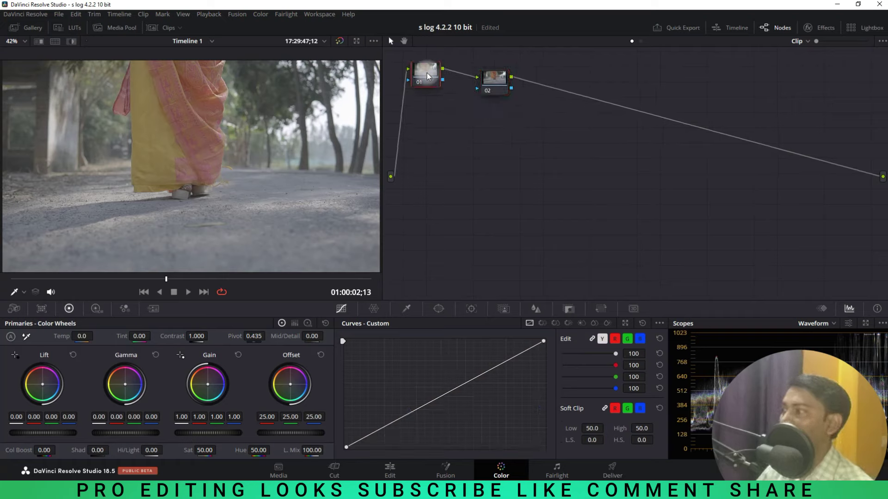
drag(496, 88, 471, 87)
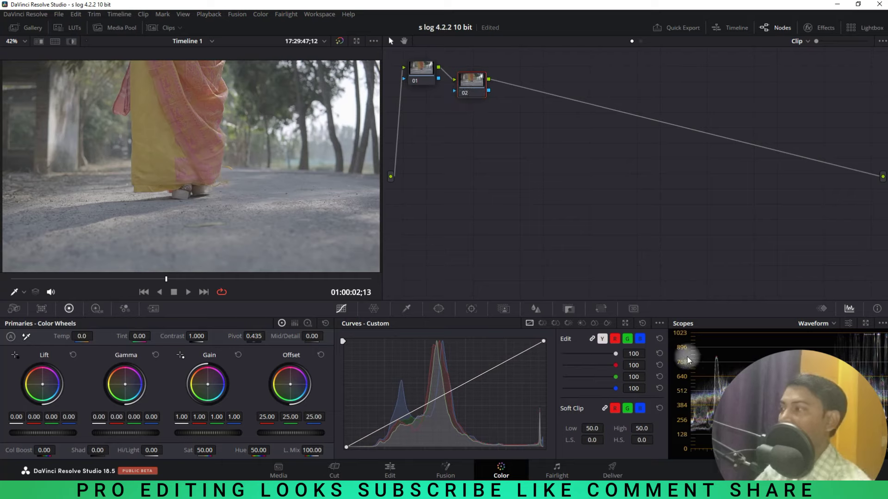
Step: Apply Color Space Transform to node 02 with input colour space Sony S-Gamut3.Cine
click(817, 28)
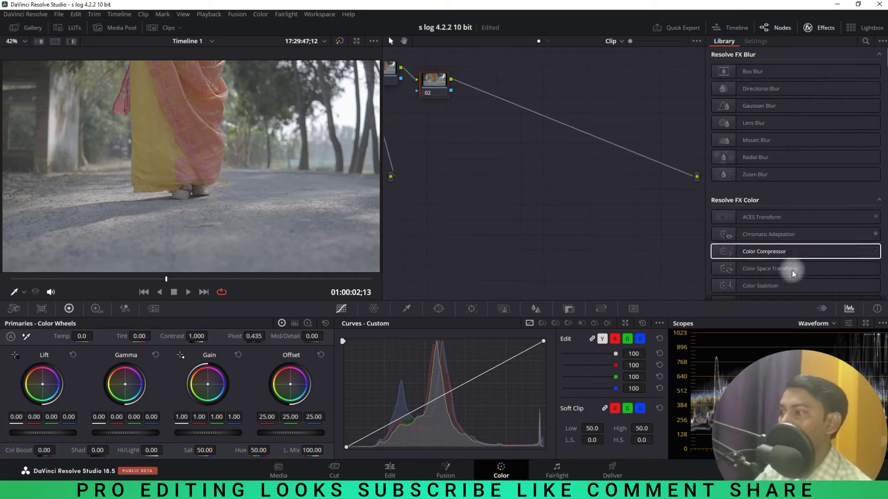
drag(781, 272, 433, 82)
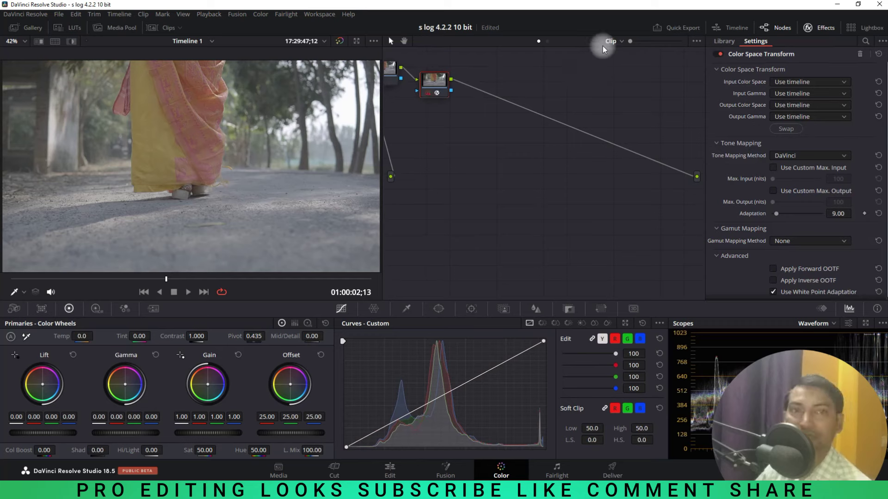
click(844, 82)
scroll(885, 113, down, 3)
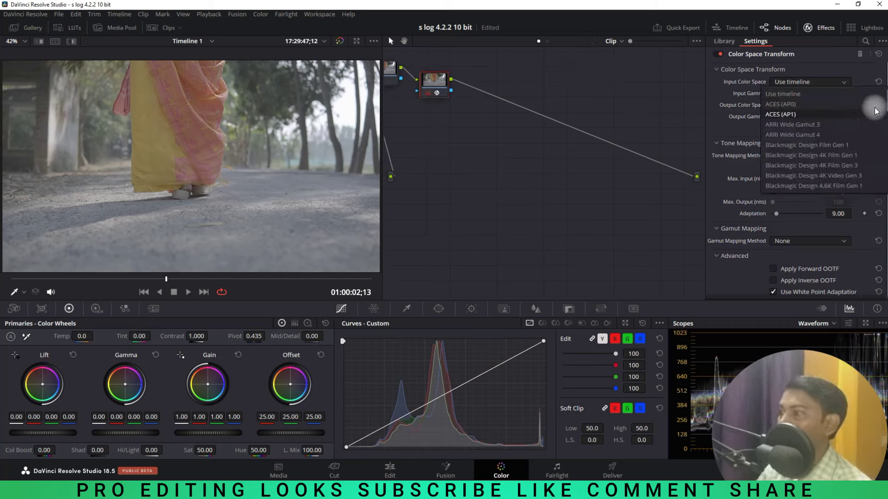
drag(885, 113, 886, 185)
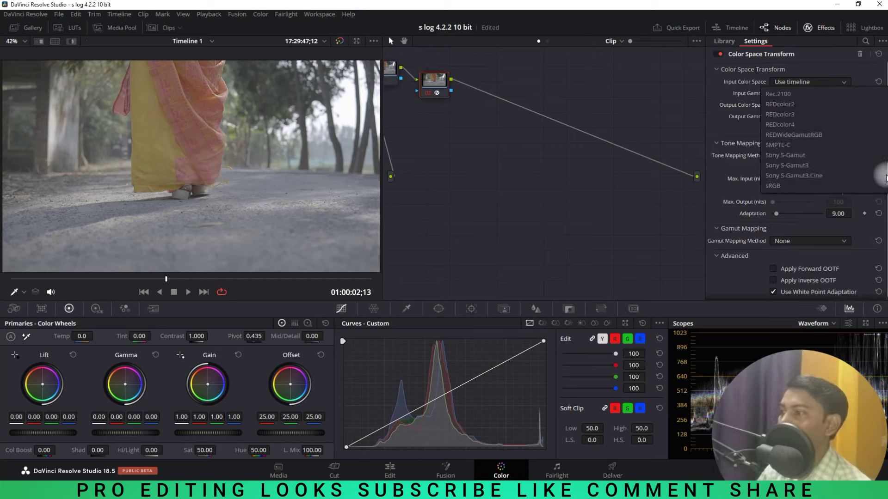
scroll(883, 175, down, 1)
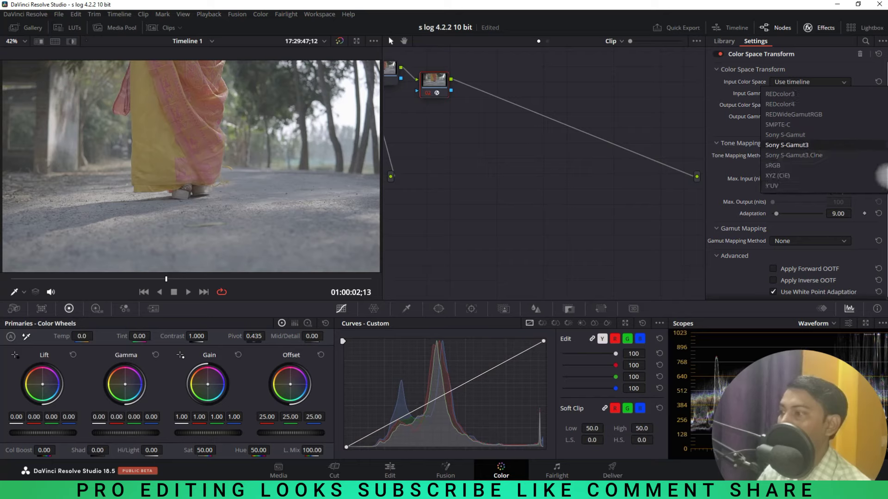
click(817, 156)
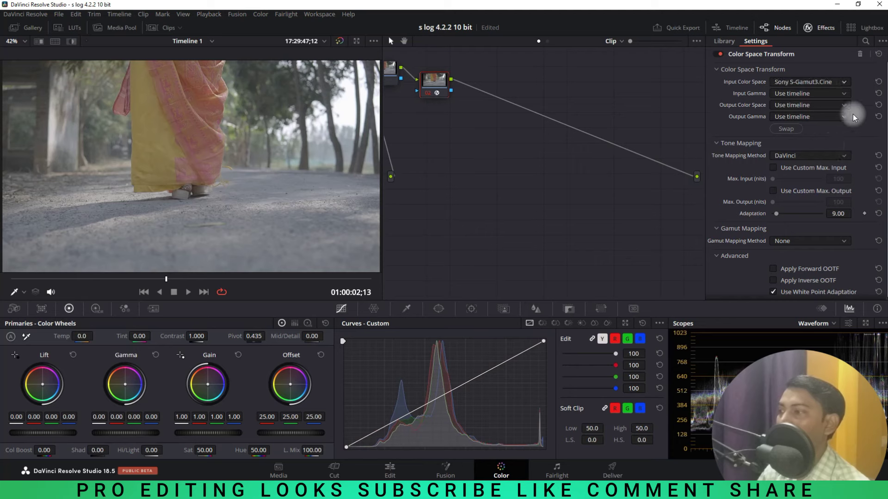
Step: Set the transform's input gamma to Sony S-Log
click(845, 93)
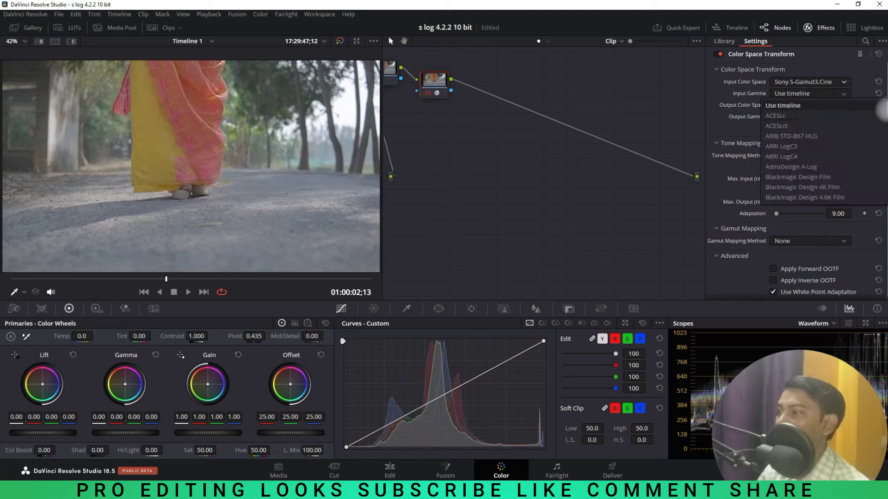
scroll(882, 116, down, 1)
click(845, 92)
scroll(880, 153, down, 3)
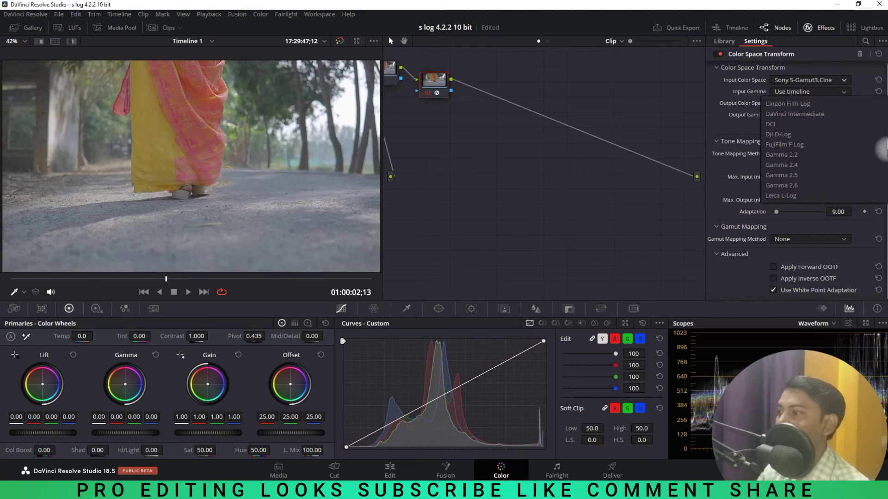
scroll(880, 164, down, 2)
scroll(881, 173, down, 2)
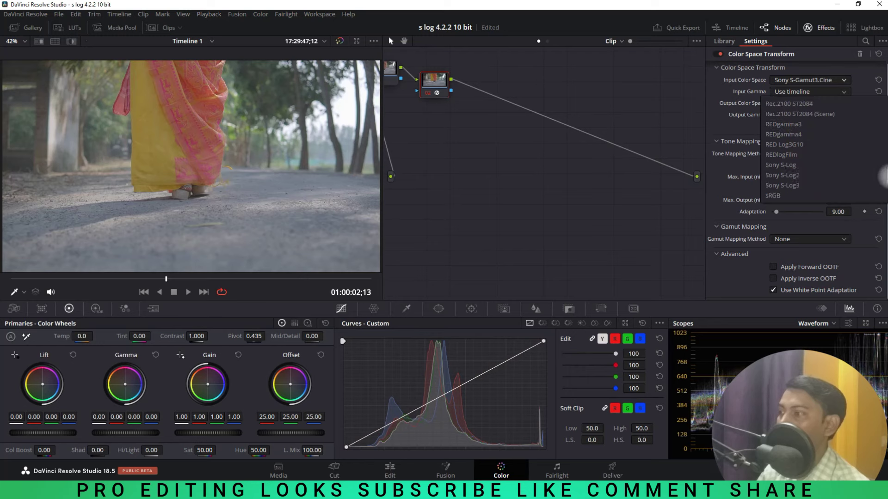
click(809, 163)
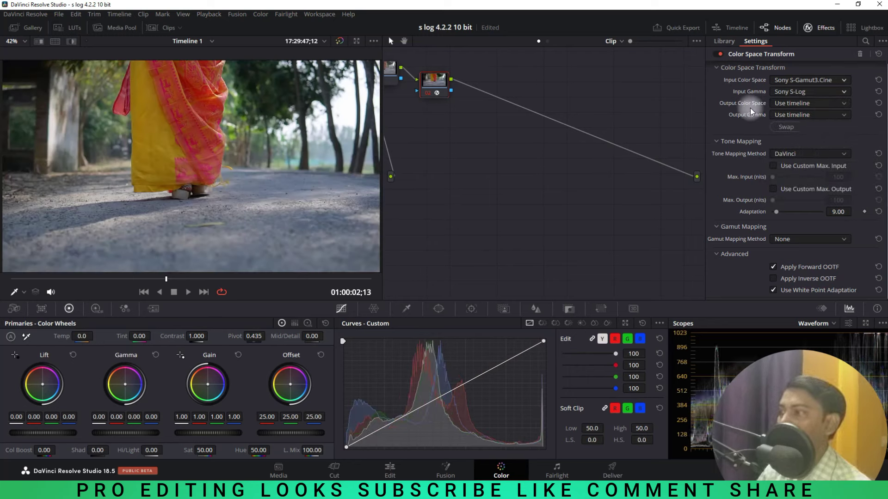
Step: Set output to Rec.709 with Gamma 2.4, hide the Effects panel and align node 02
click(844, 104)
drag(885, 118, 884, 181)
click(793, 177)
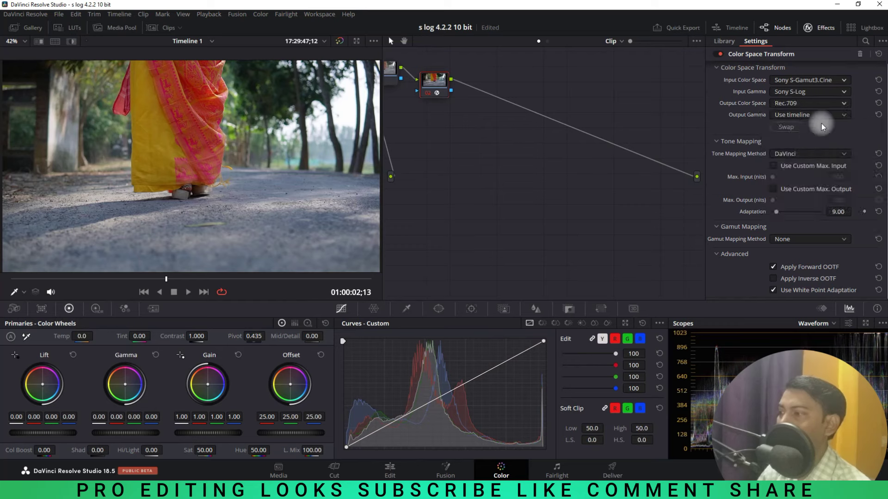
click(836, 116)
click(842, 117)
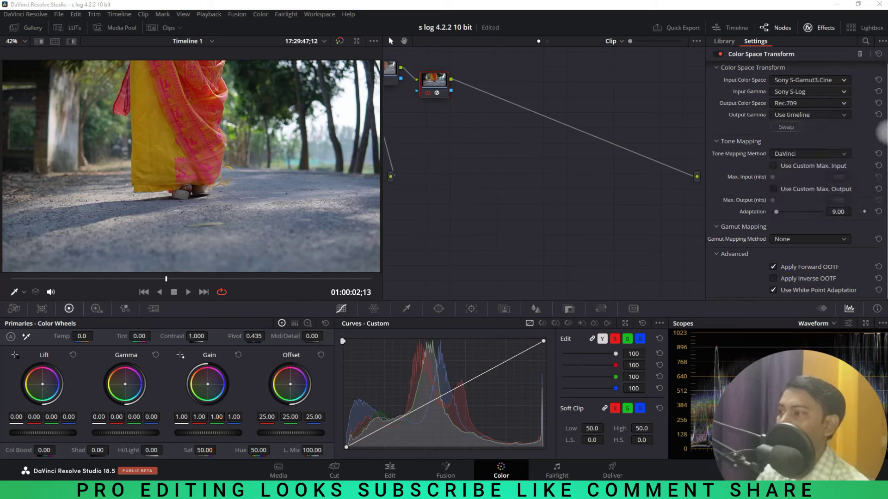
click(841, 116)
drag(882, 122, 881, 178)
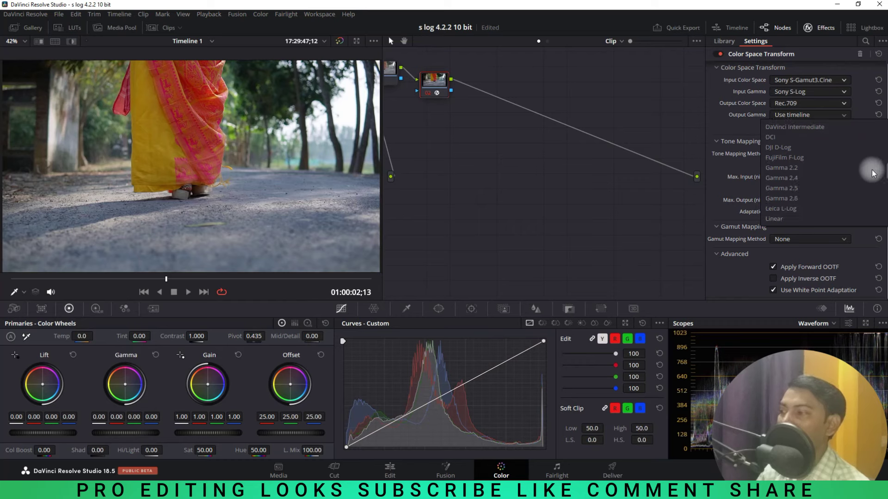
click(805, 178)
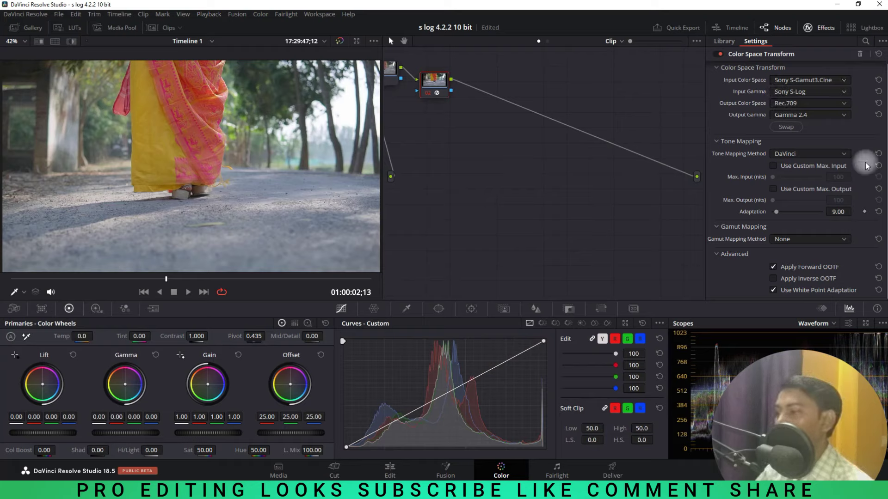
click(818, 28)
drag(470, 83, 468, 71)
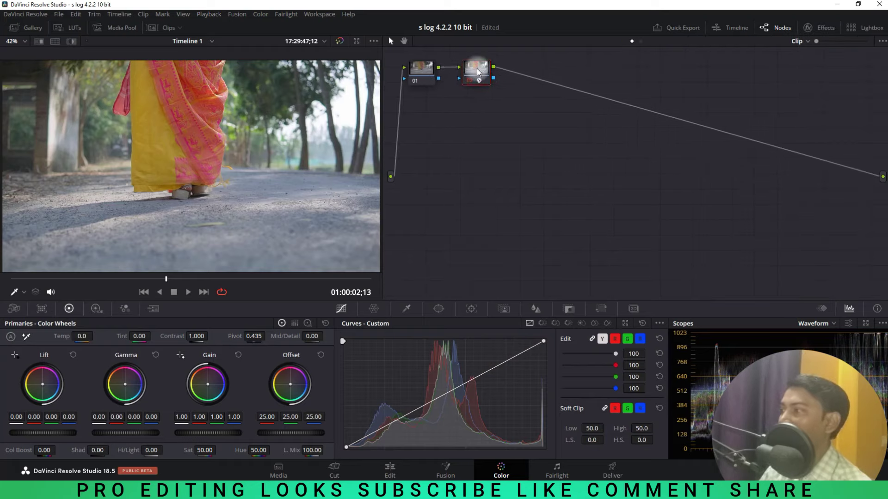
Step: Compare the ungraded and graded views, then add serial node 03
click(340, 42)
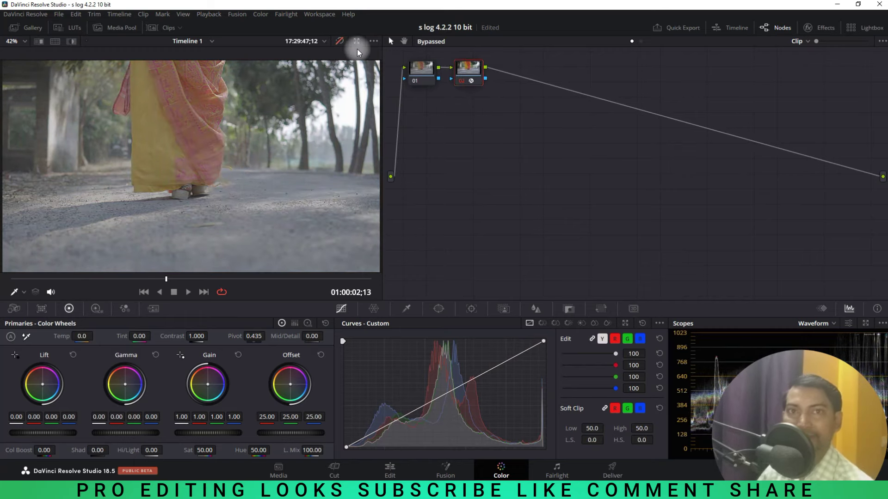
key(alt+s)
key(shift+d)
Step: Show only the waveform and parade in a floating Scopes window
key(ctrl+shift+w)
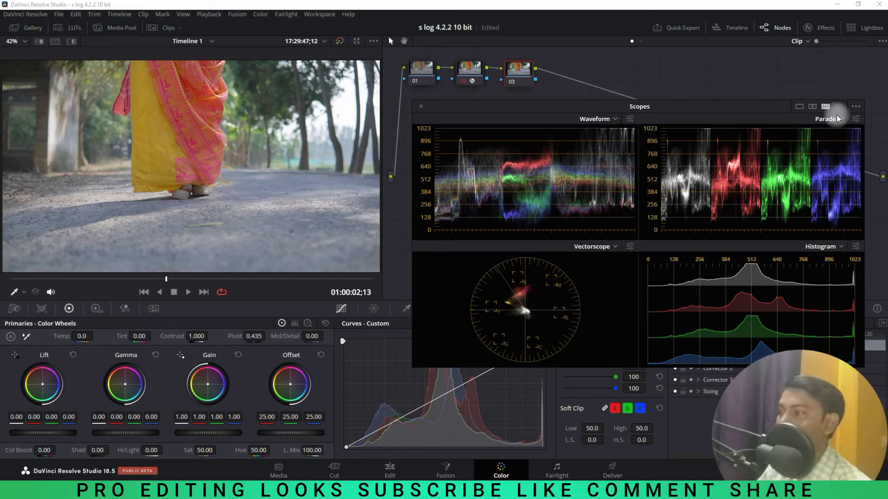
click(813, 107)
drag(713, 107, 711, 121)
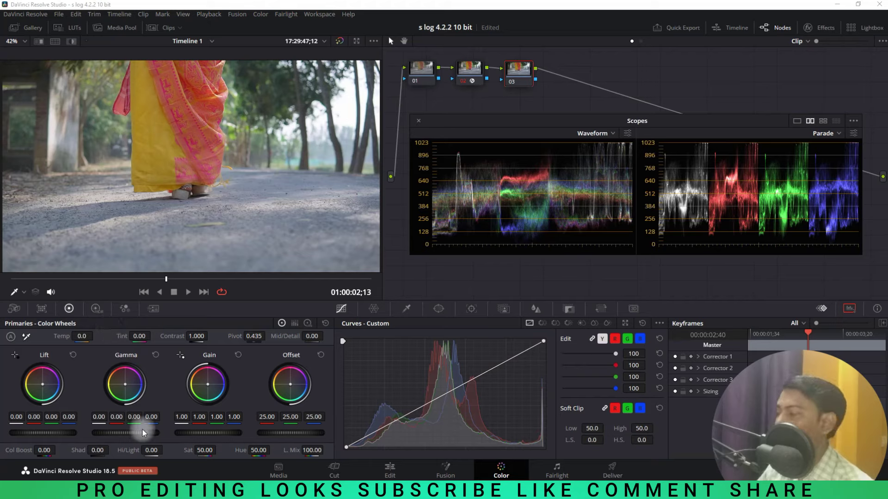
Step: Lower Gain to 0.93 and Lift to -0.02, and draw an S-shaped custom curve
drag(226, 434, 209, 432)
mouse_move(64, 434)
mouse_down()
mouse_move(33, 432)
mouse_move(46, 434)
mouse_up()
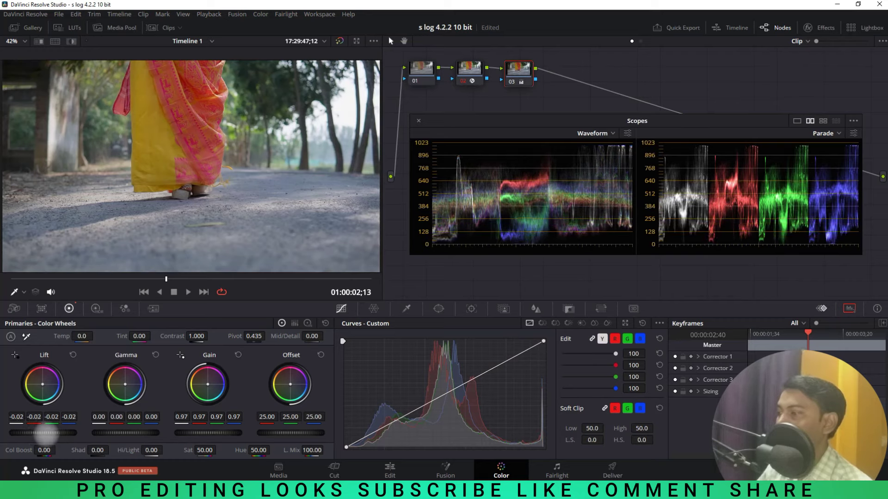
drag(379, 429, 381, 437)
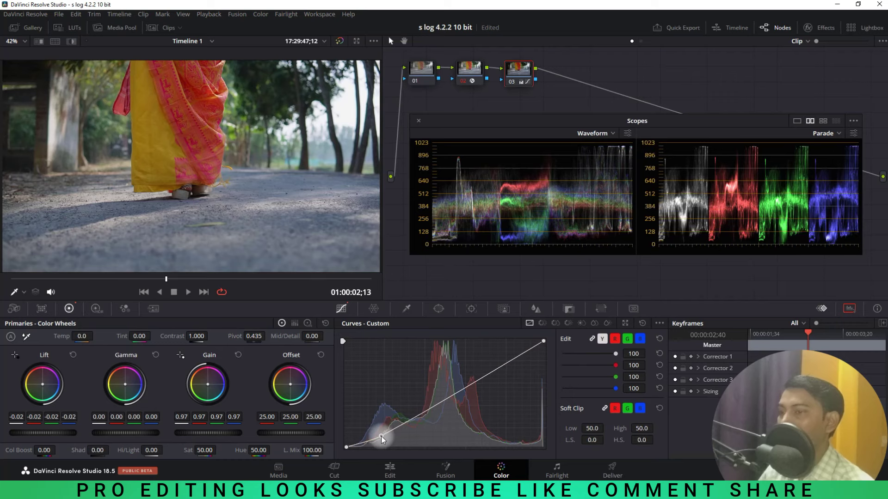
drag(381, 436, 376, 438)
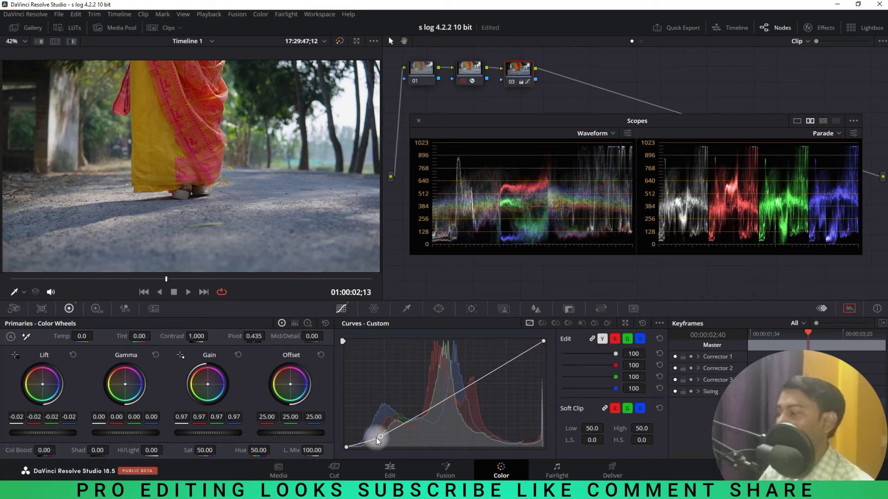
click(418, 420)
click(467, 381)
click(504, 357)
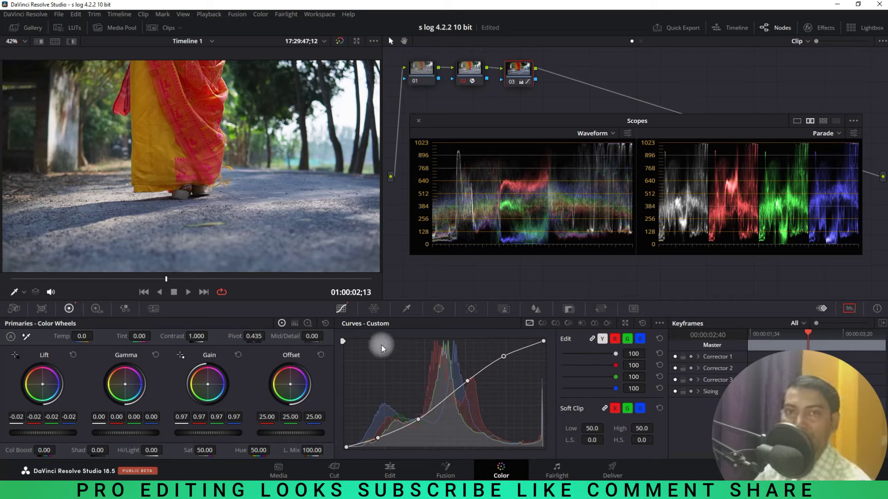
mouse_move(326, 492)
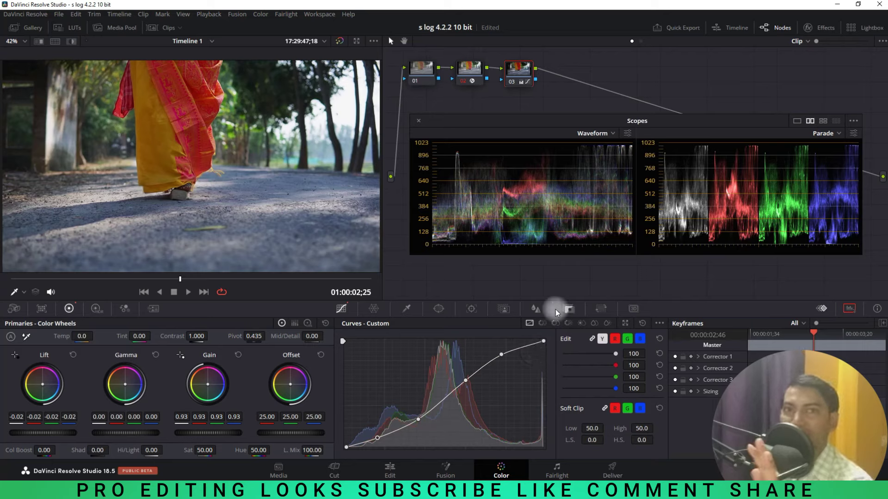
Step: Toggle node 03 off and on, then switch scopes to 4-up with vectorscope and histogram
key(ctrl+d)
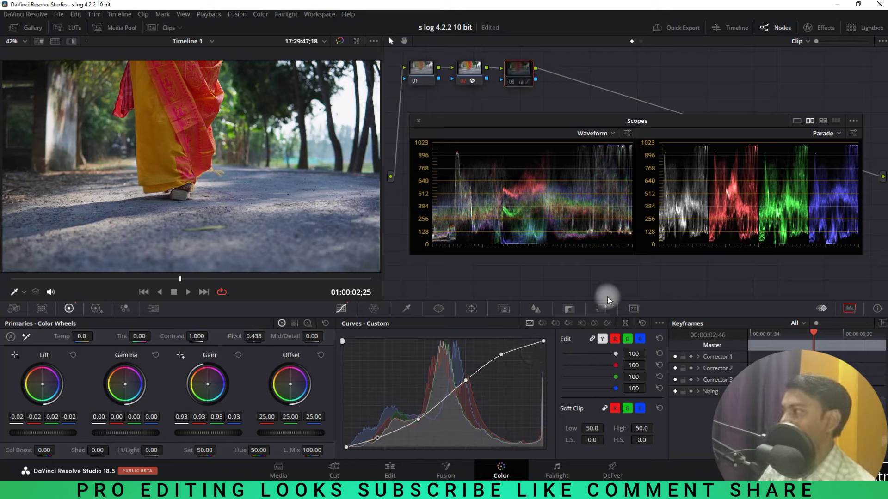
key(ctrl+d)
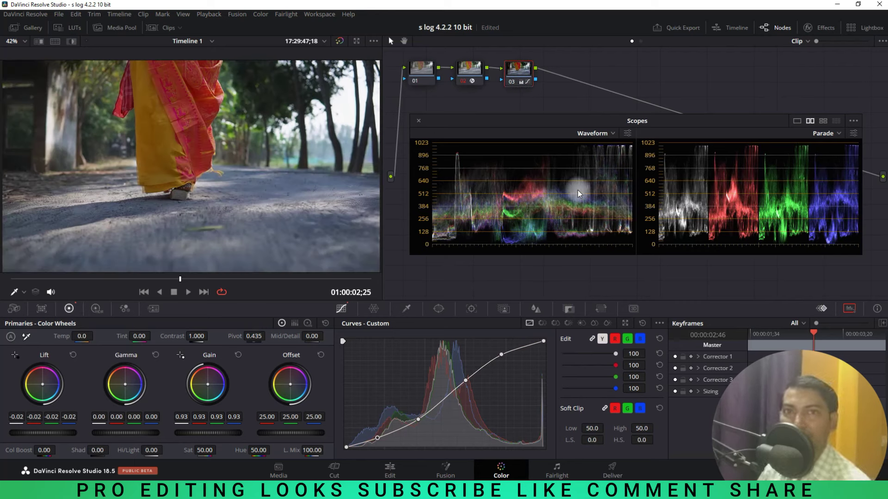
click(819, 122)
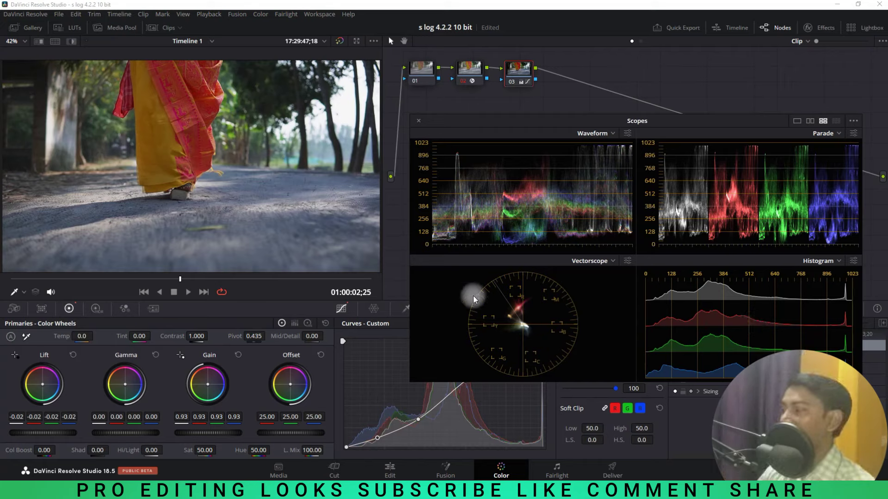
Step: Drop saturation to 42, compare node 03 on/off, then move to 01:00:02:49 and bypass grades
drag(227, 446, 187, 451)
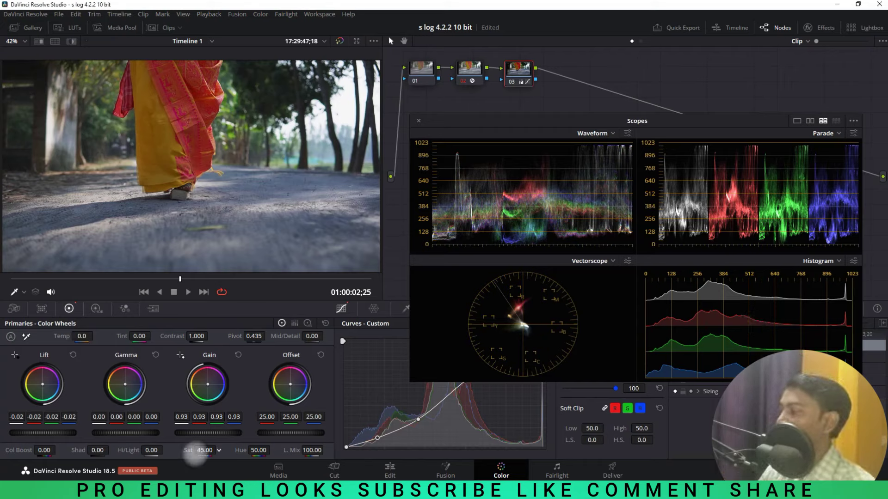
drag(187, 450, 188, 450)
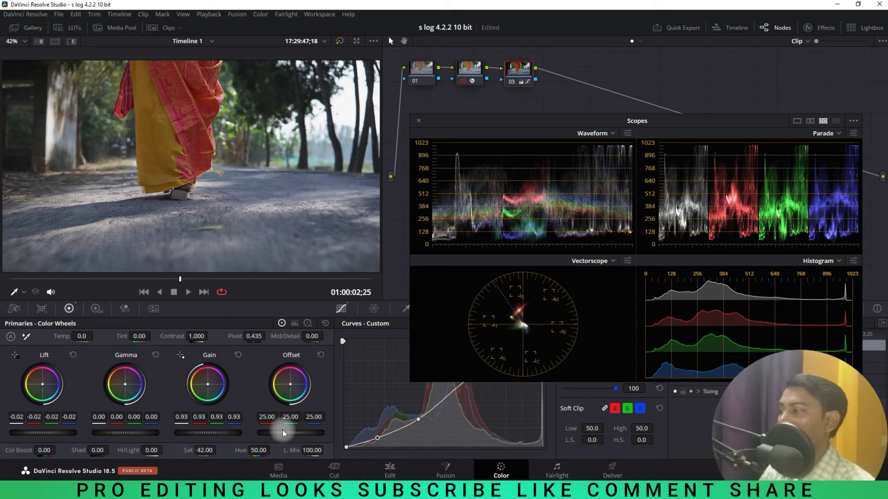
key(ctrl+d)
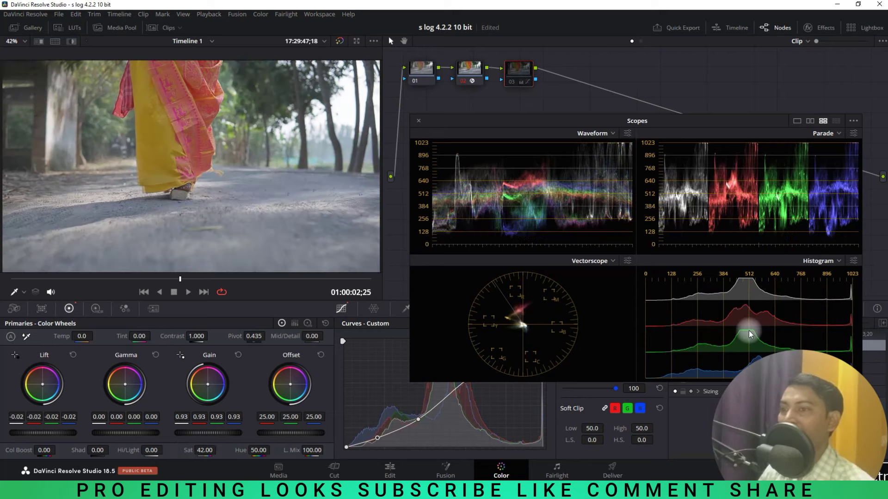
key(ctrl+d)
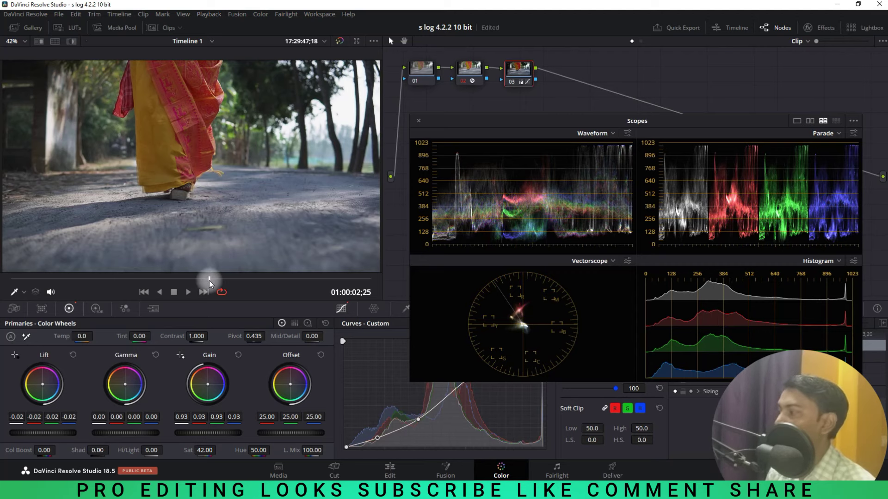
drag(209, 280, 209, 281)
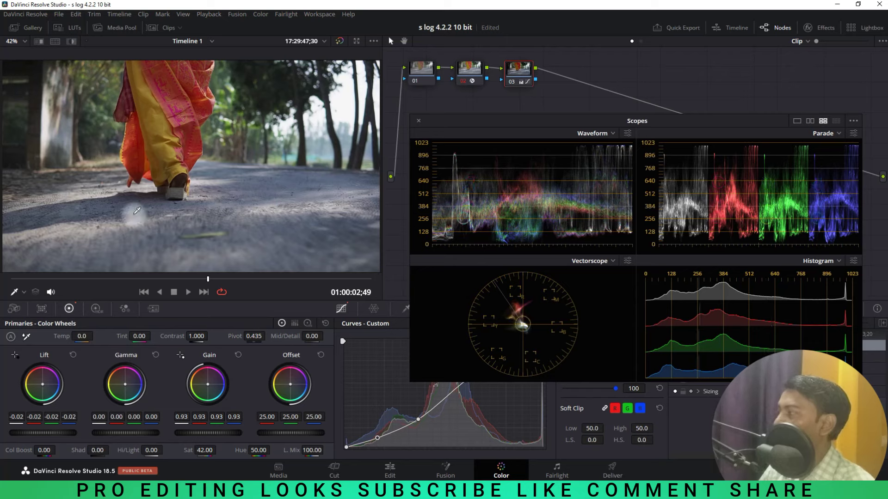
click(339, 41)
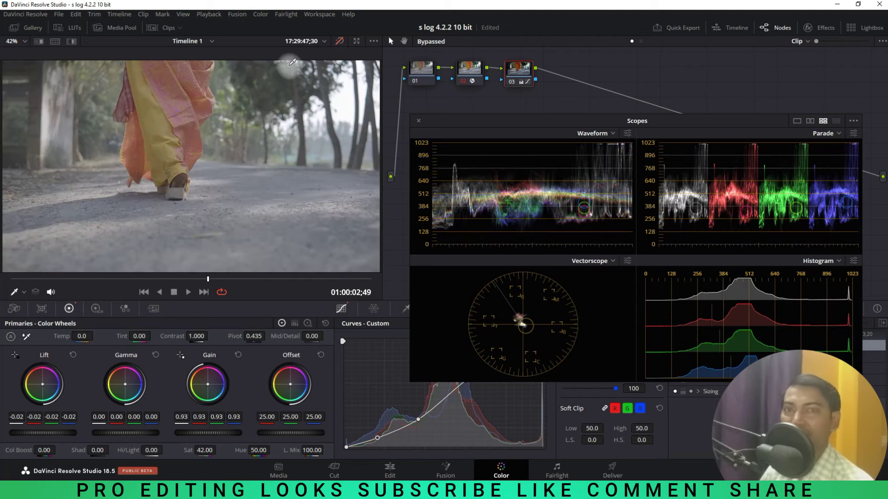
Step: Turn bypass off to restore the graded image
click(339, 42)
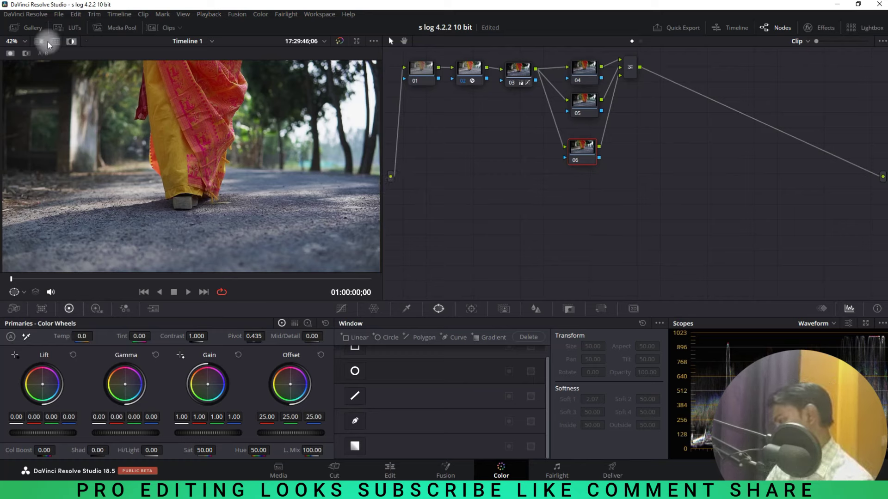
Step: Apply the Six Vector - Red qualifier preset on node 06 and view its matte
click(342, 307)
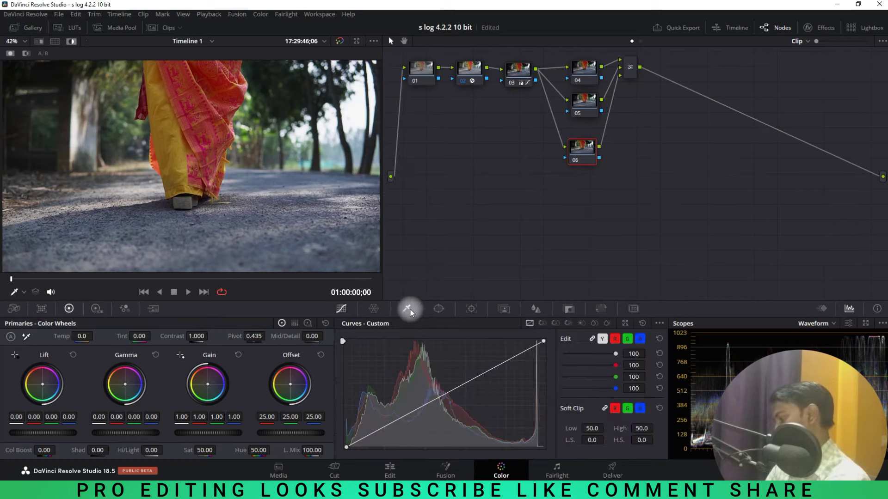
click(408, 308)
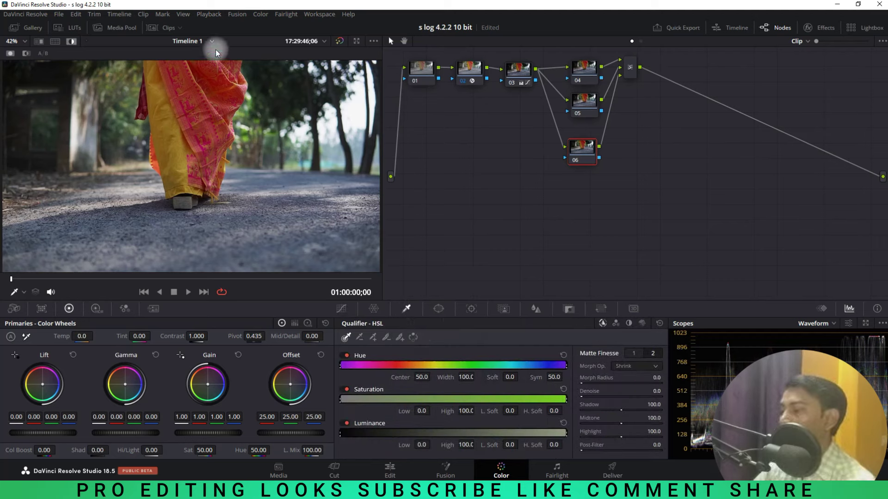
click(119, 14)
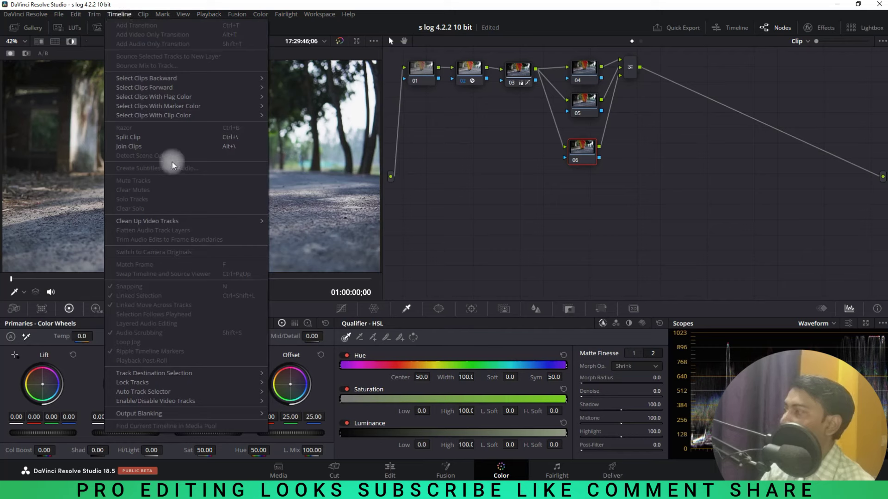
mouse_move(213, 18)
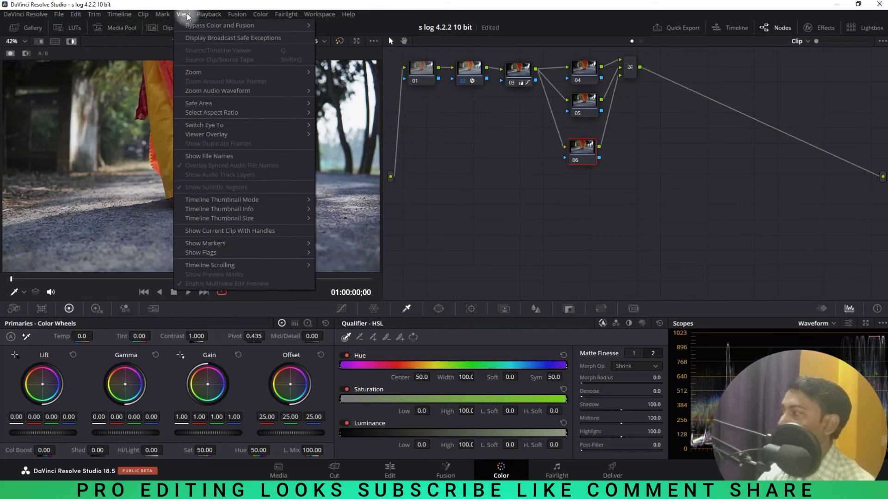
click(162, 16)
click(257, 15)
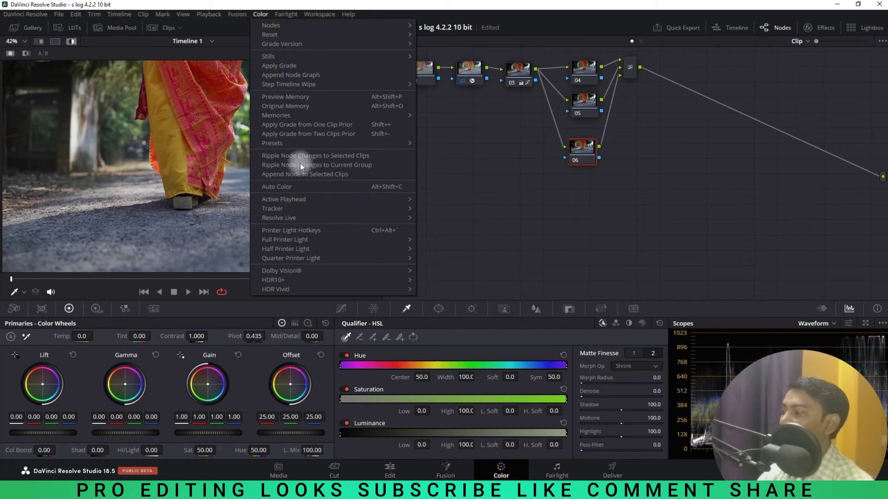
mouse_move(328, 141)
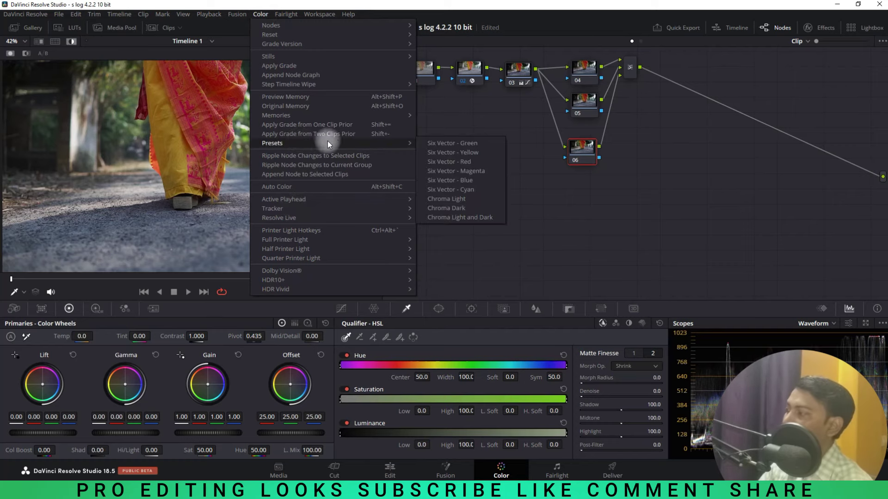
click(467, 162)
click(206, 97)
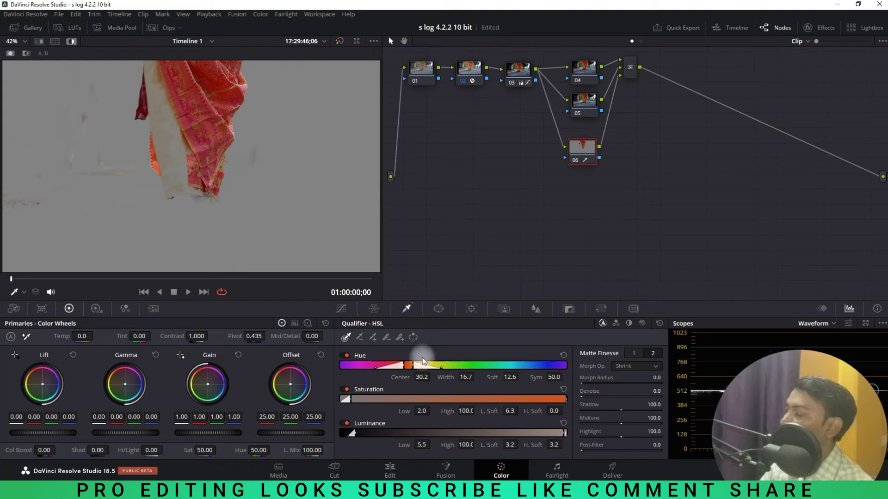
Step: Raise Clean Black, Clean White, Blur Radius and Denoise 3.3 to refine the red matte
click(633, 354)
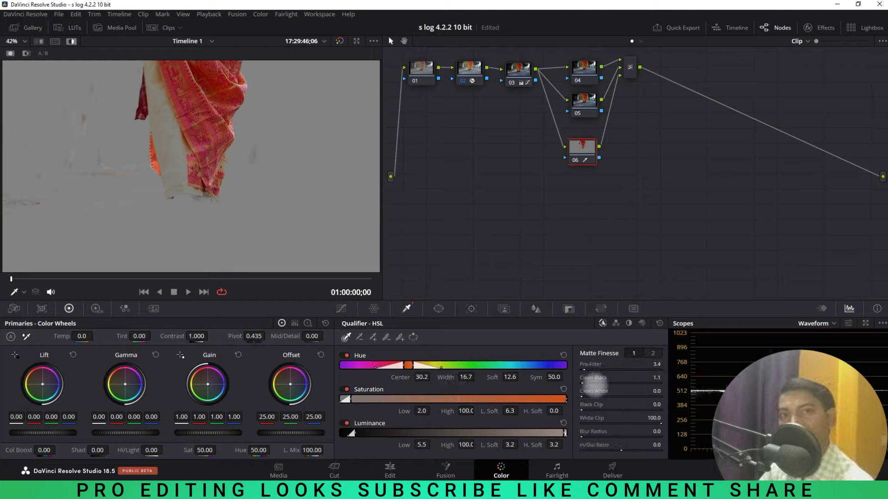
drag(595, 378, 601, 378)
drag(595, 392, 601, 391)
drag(580, 431, 606, 437)
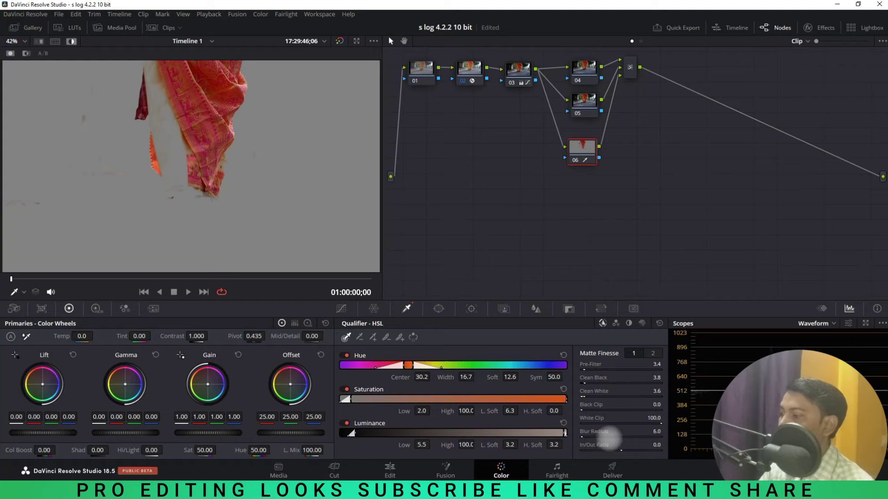
click(652, 353)
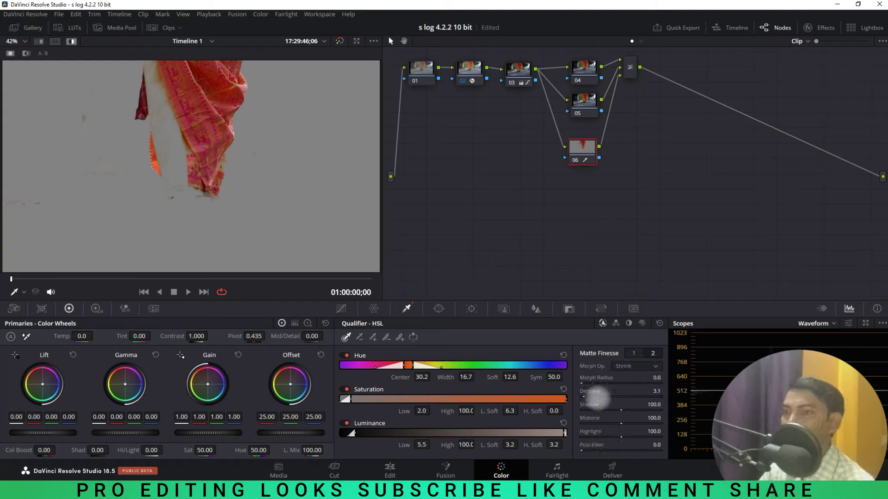
drag(591, 393, 605, 393)
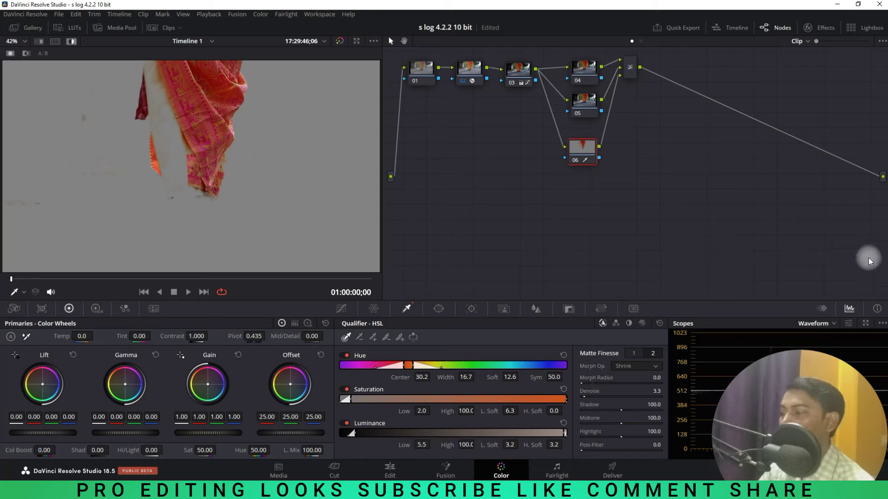
click(582, 116)
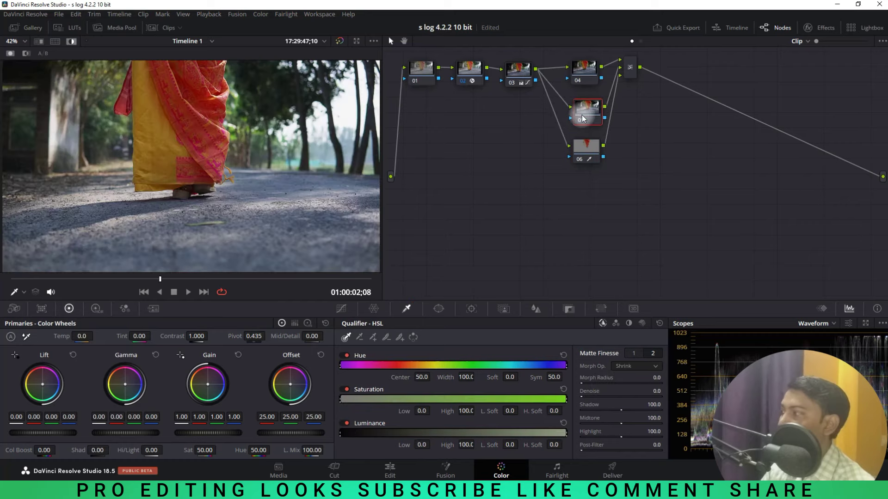
Step: On node 05 apply the Six Vector - Yellow preset, show the matte, shift hue centre to 35.9
drag(584, 112, 585, 113)
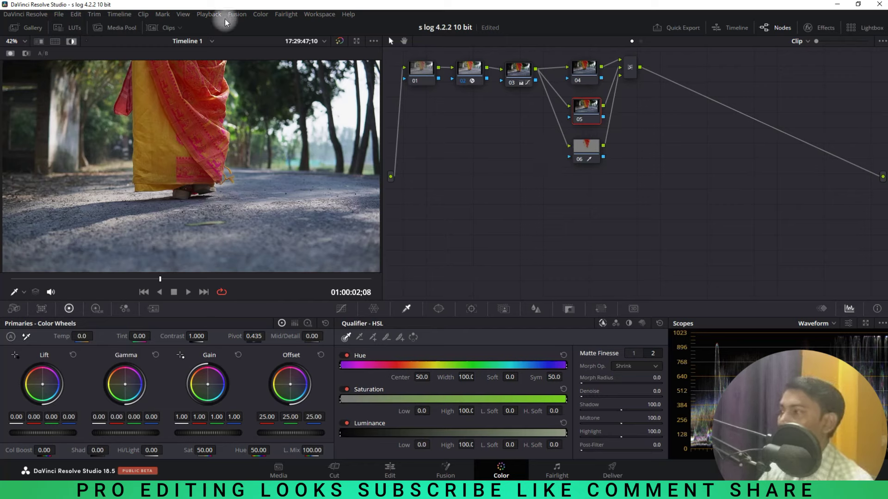
click(260, 14)
mouse_move(288, 143)
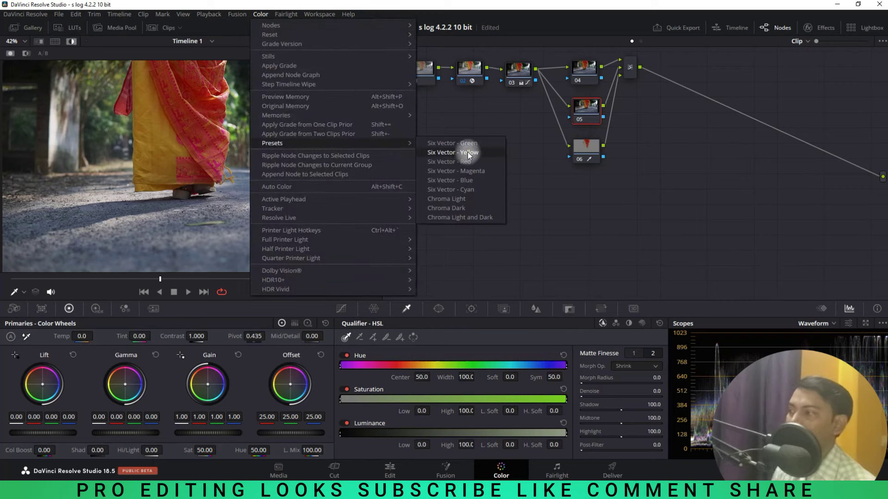
click(455, 144)
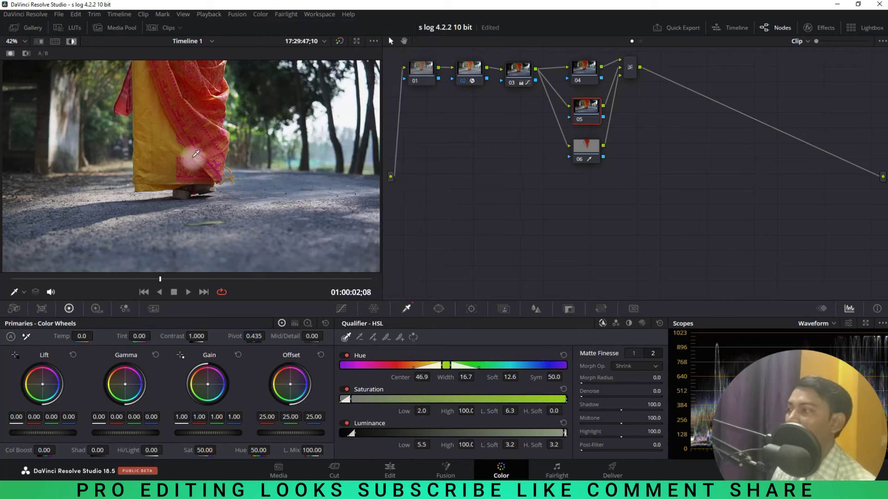
click(70, 47)
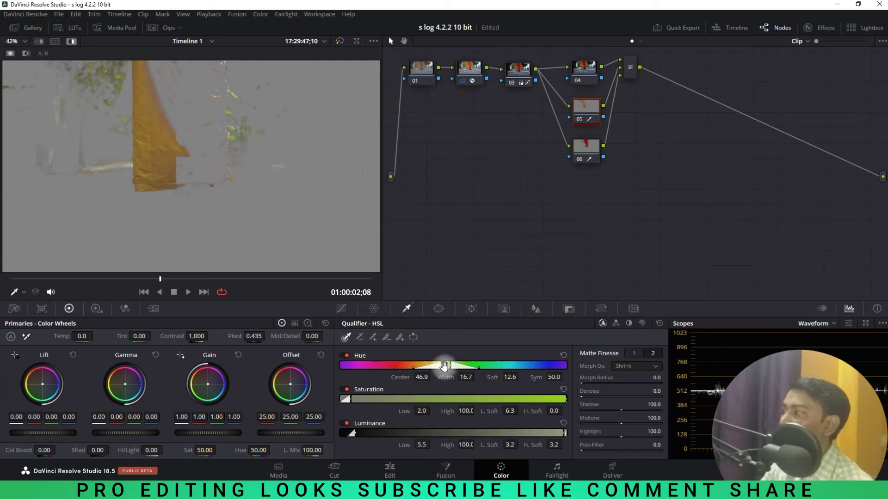
drag(444, 366, 420, 366)
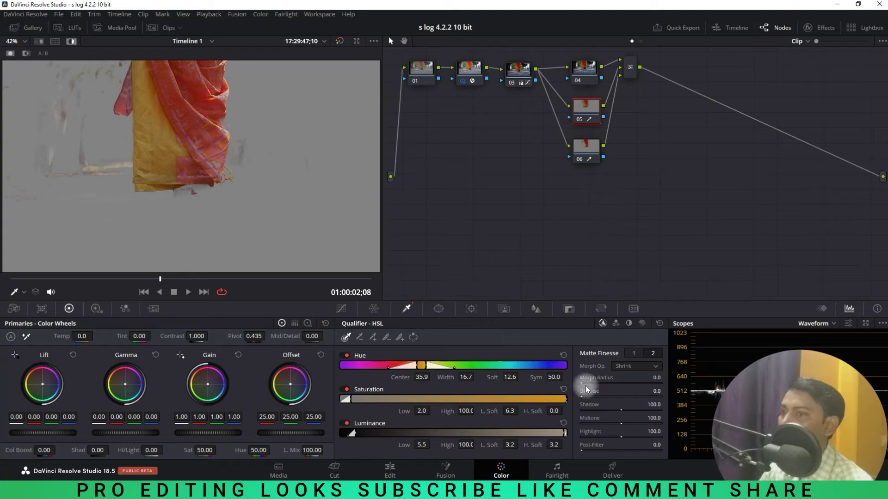
Step: Refine the yellow matte with Clean Black 2.6, more Blur Radius and Denoise 2.6
click(631, 354)
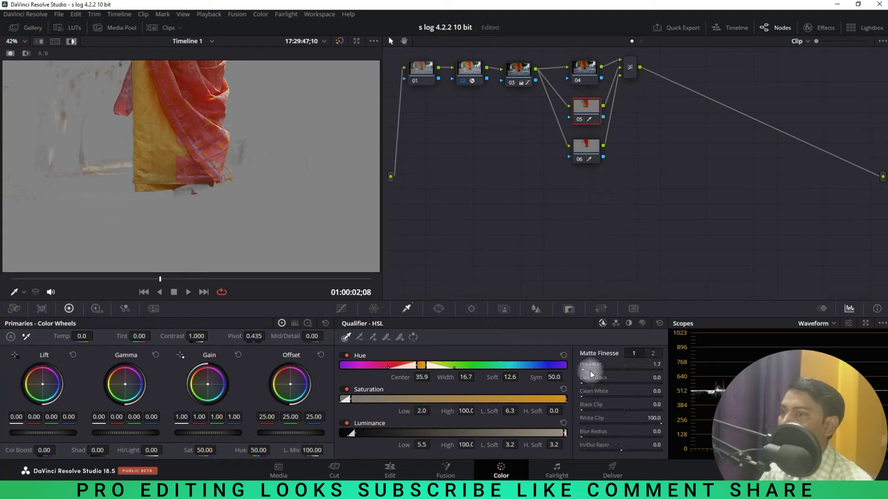
drag(593, 384, 596, 396)
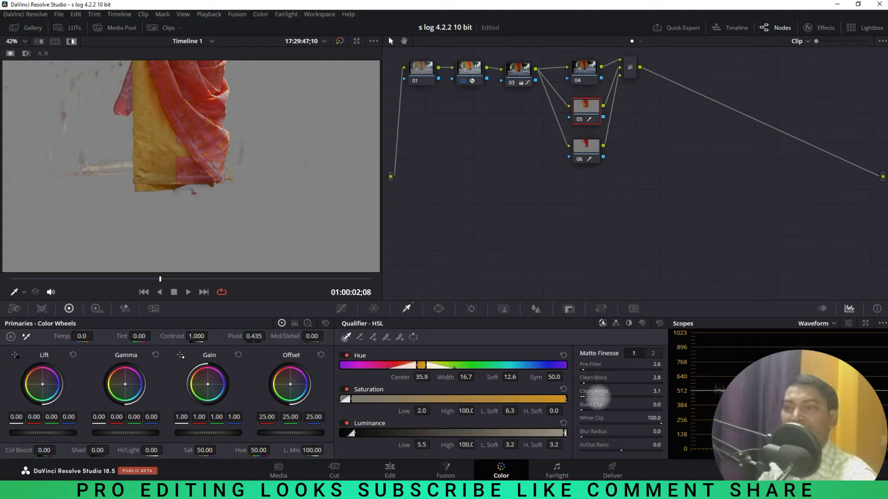
drag(584, 433, 608, 434)
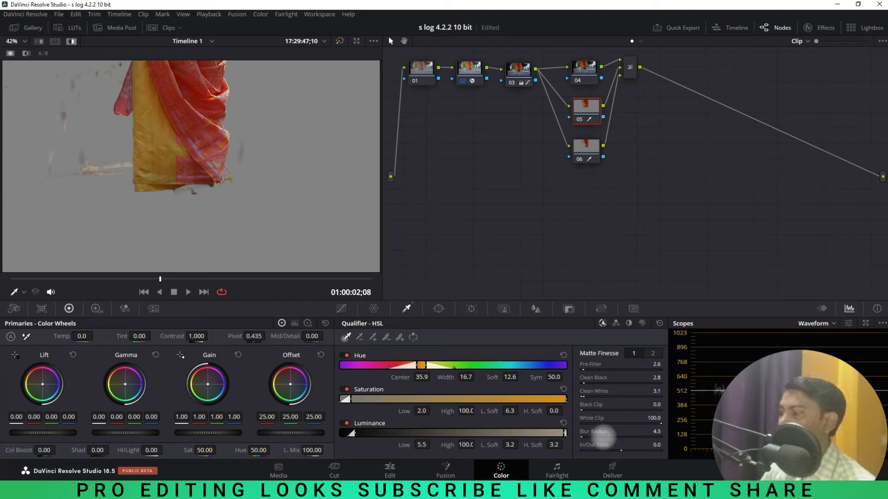
click(651, 354)
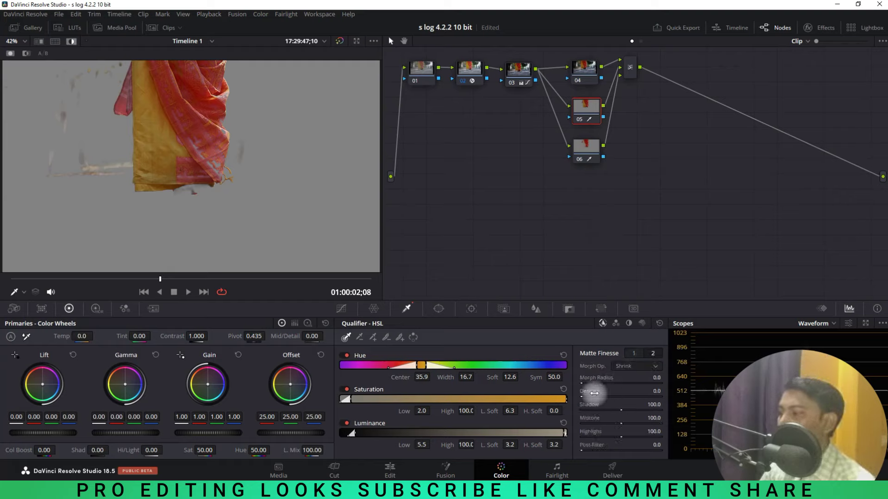
drag(594, 397, 607, 391)
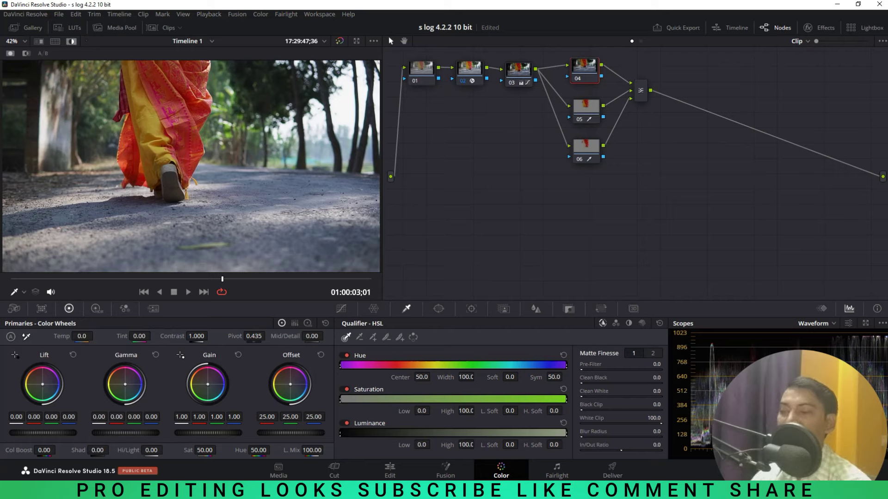
Step: On node 04 nudge gain, gamma and lift colour balance and open waveform and parade scopes
drag(585, 67, 588, 65)
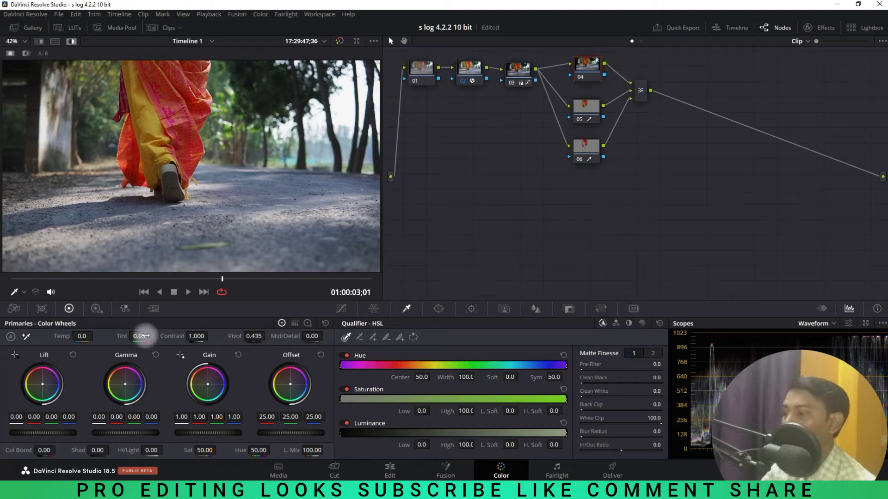
drag(210, 386, 206, 383)
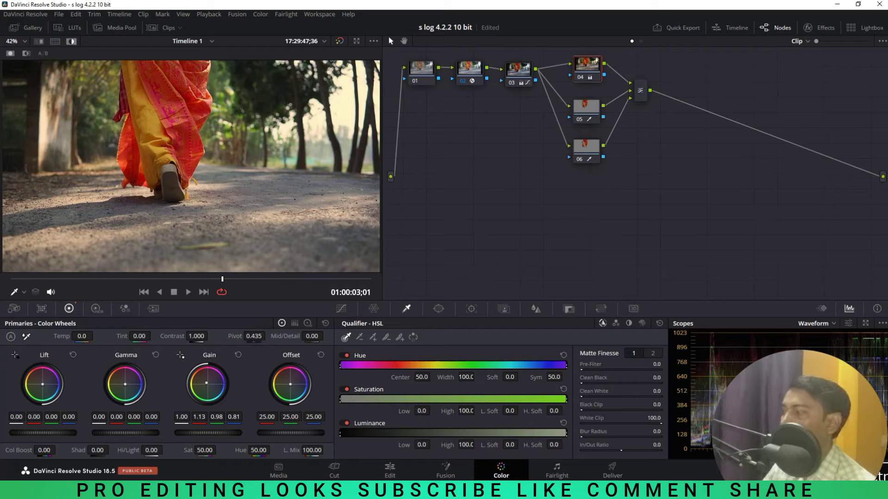
click(176, 411)
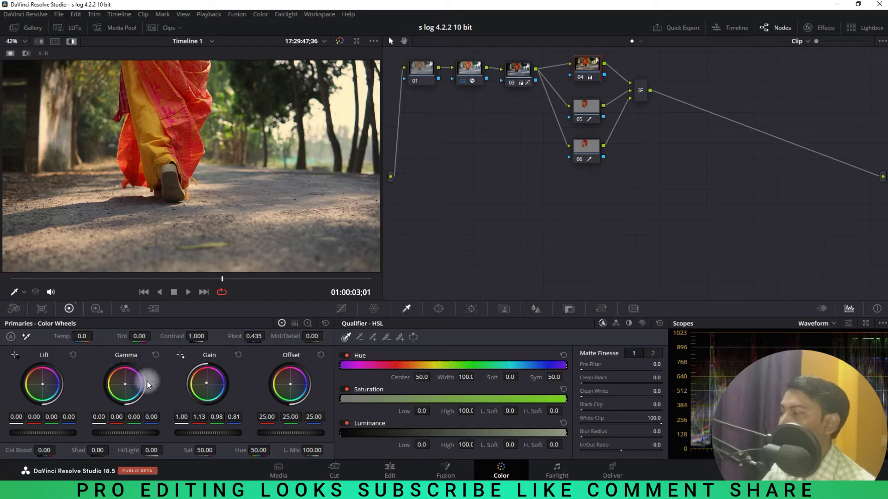
drag(124, 384, 126, 384)
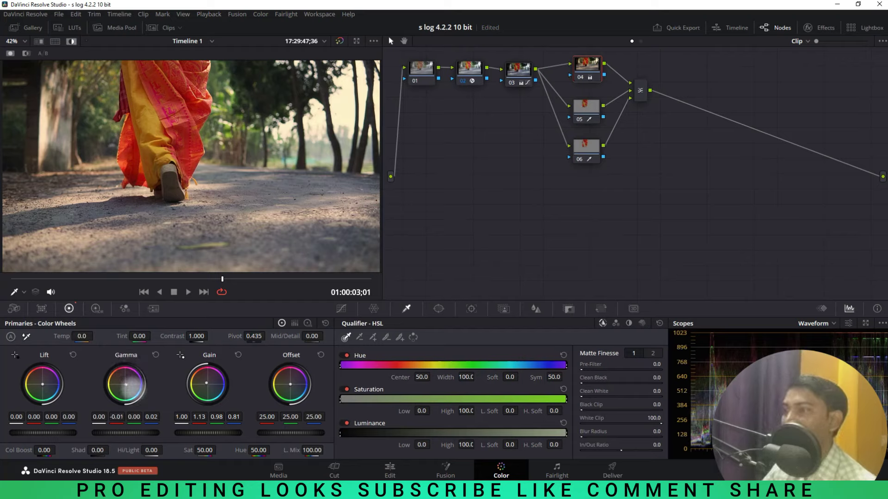
key(ctrl+shift+w)
drag(42, 384, 43, 385)
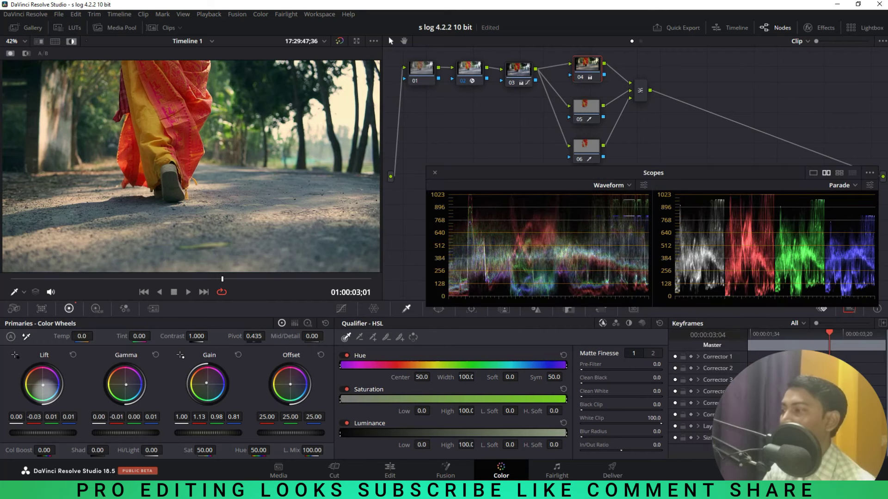
Step: Fine-tune the shadow balance, then add node 08 after the parallel mixer
drag(42, 385, 43, 384)
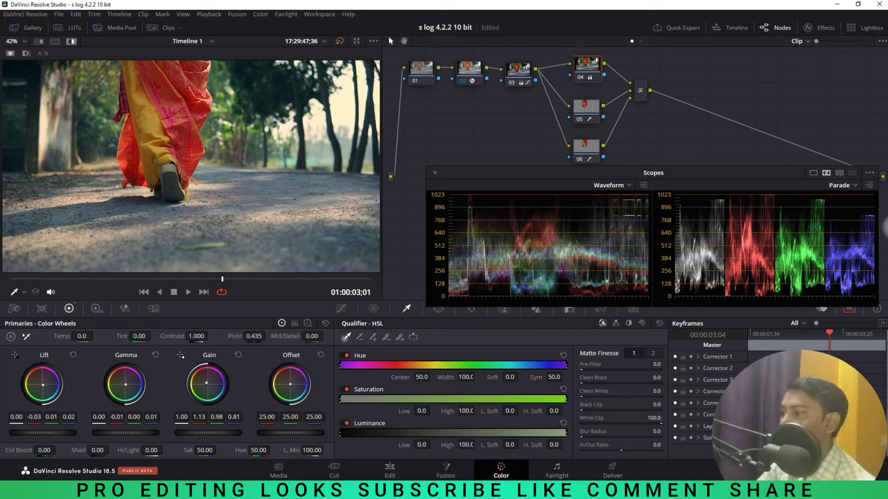
click(644, 97)
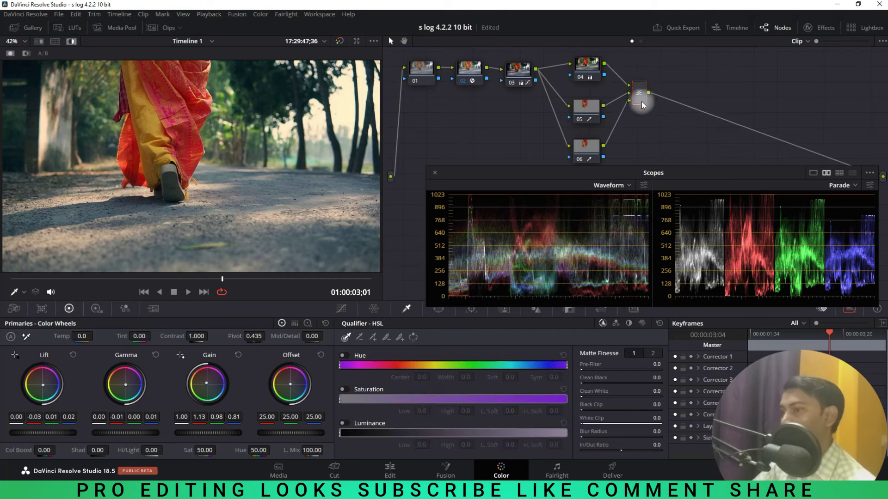
key(alt+s)
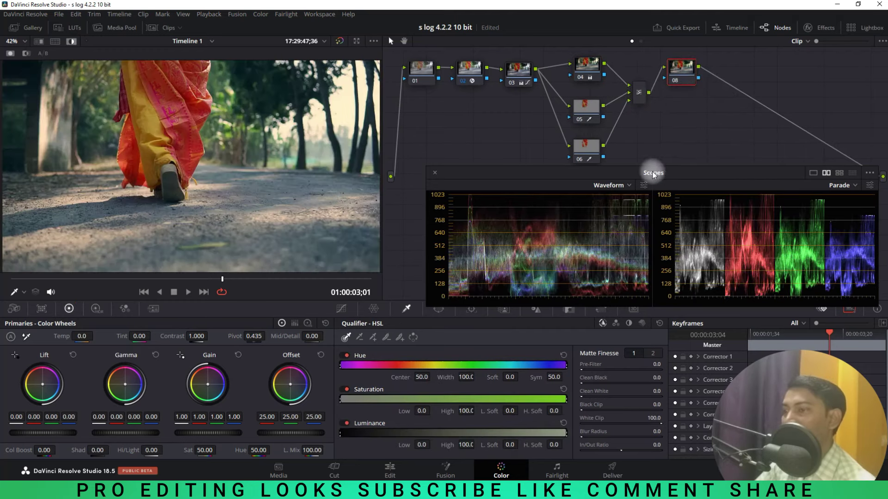
drag(571, 177, 557, 182)
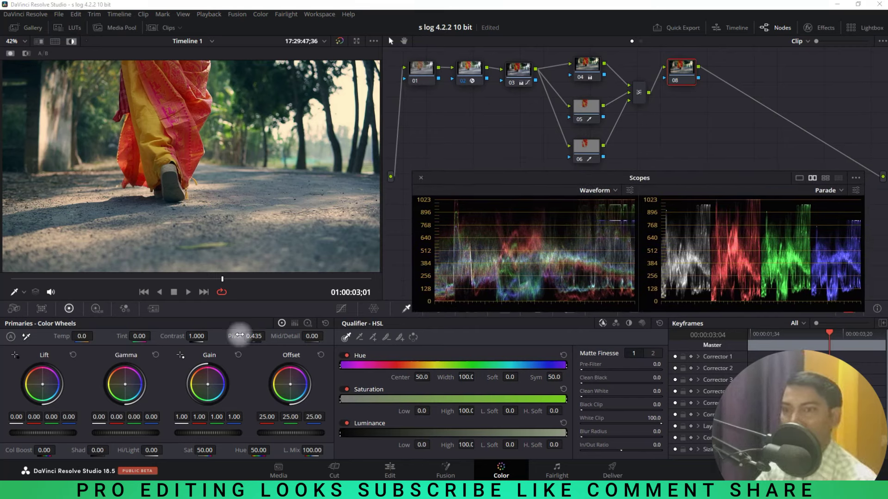
Step: With Log wheels on node 08, set highlight red -0.23 and shadows 0.14, 0.04, 0.08
click(308, 324)
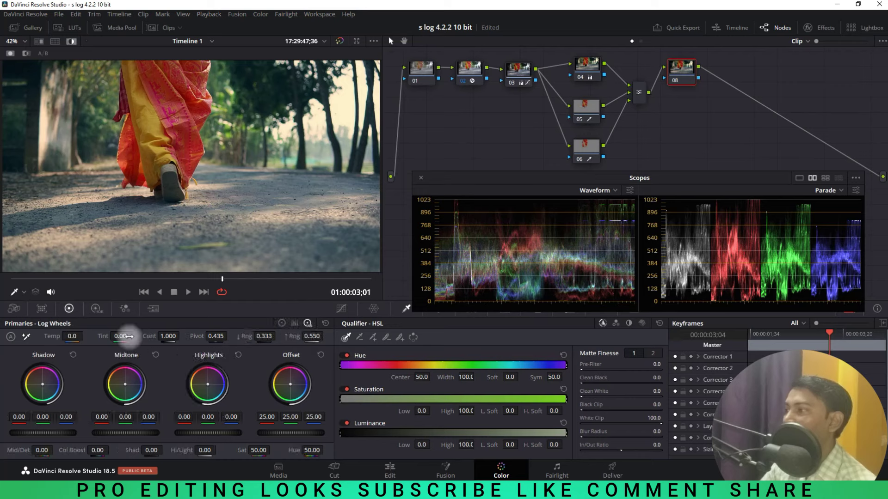
drag(184, 416, 124, 417)
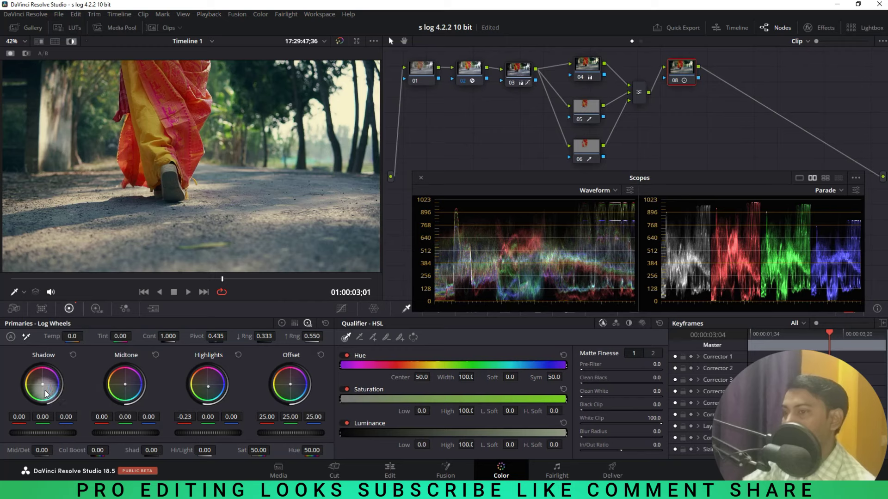
drag(18, 417, 83, 420)
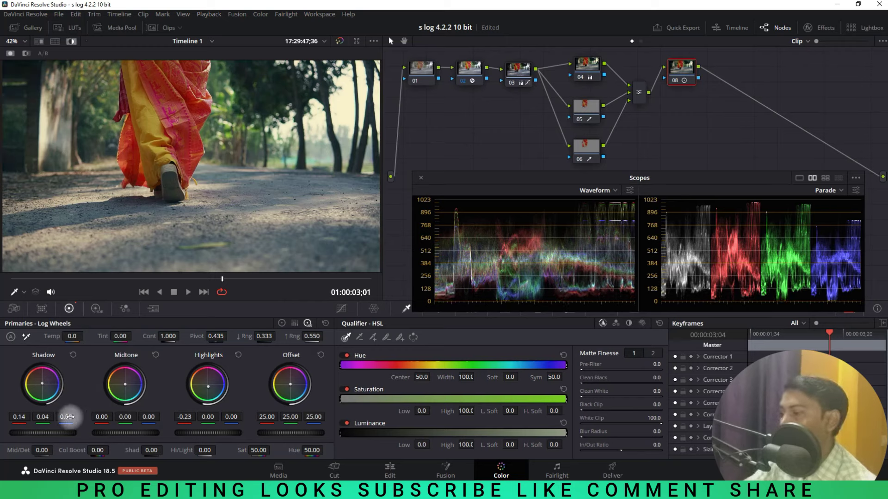
drag(83, 420, 93, 420)
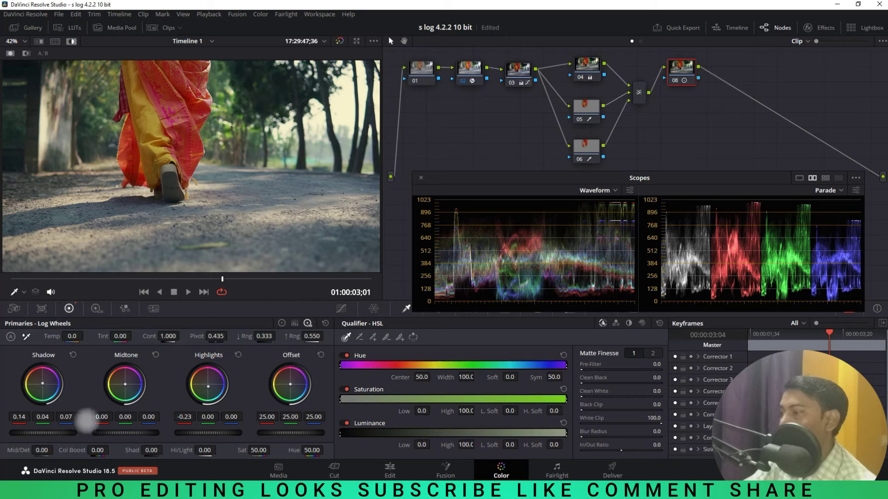
Step: Toggle node 08 to compare the grade and place new node 09 after it
drag(662, 62, 667, 76)
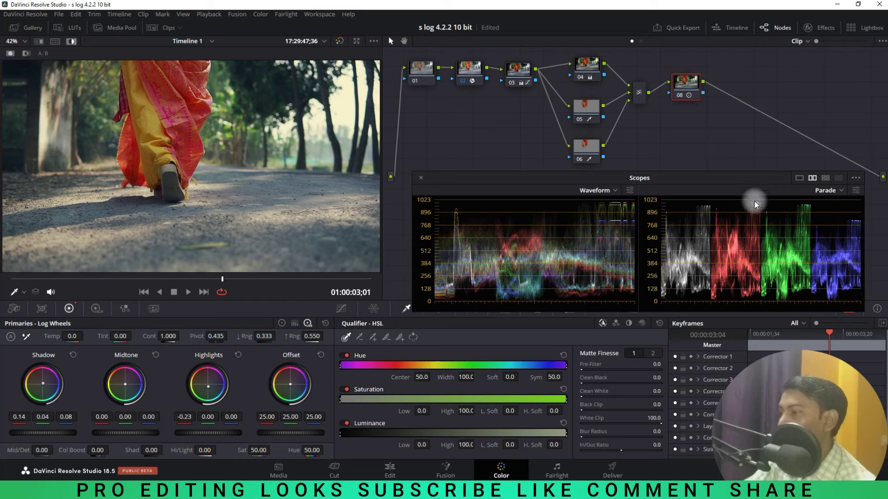
key(ctrl+d)
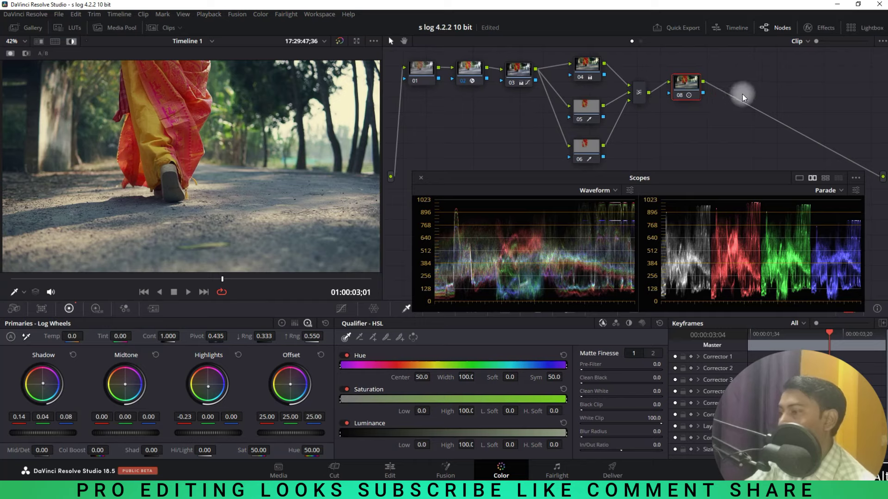
drag(731, 84, 740, 83)
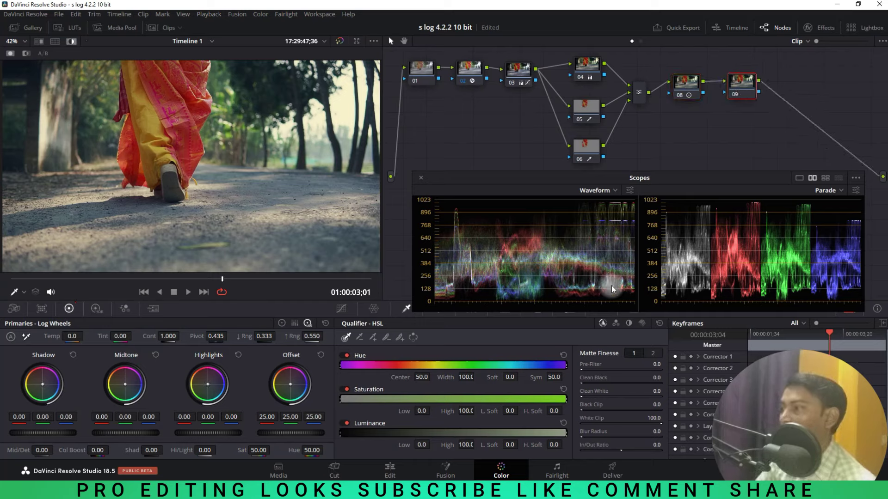
Step: Close the floating scopes, move node 09 left and add a Gradient window to it
click(420, 178)
drag(742, 83, 441, 145)
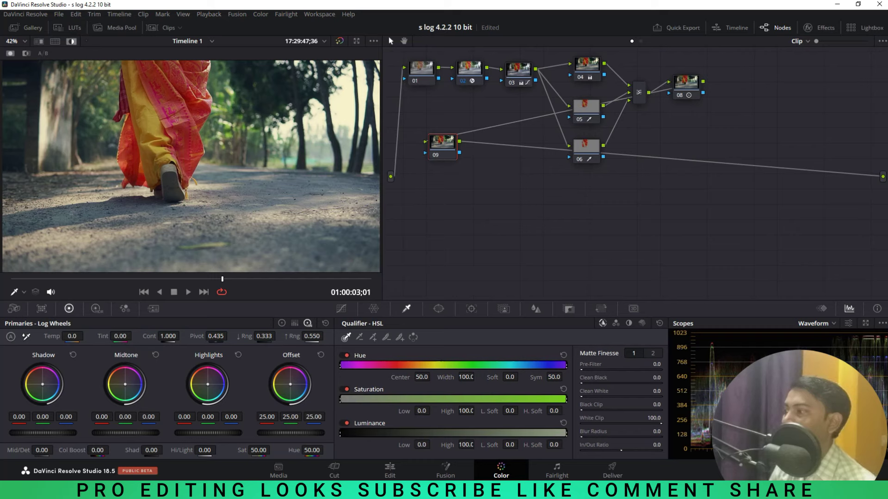
click(438, 308)
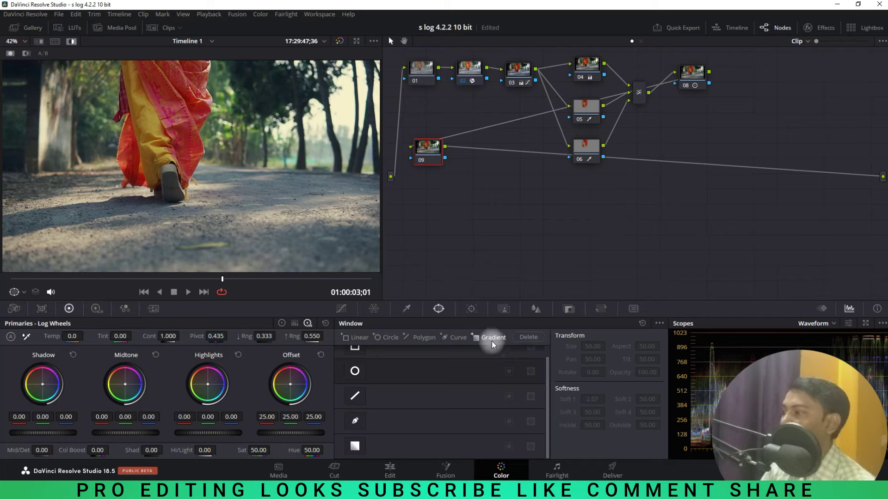
click(355, 447)
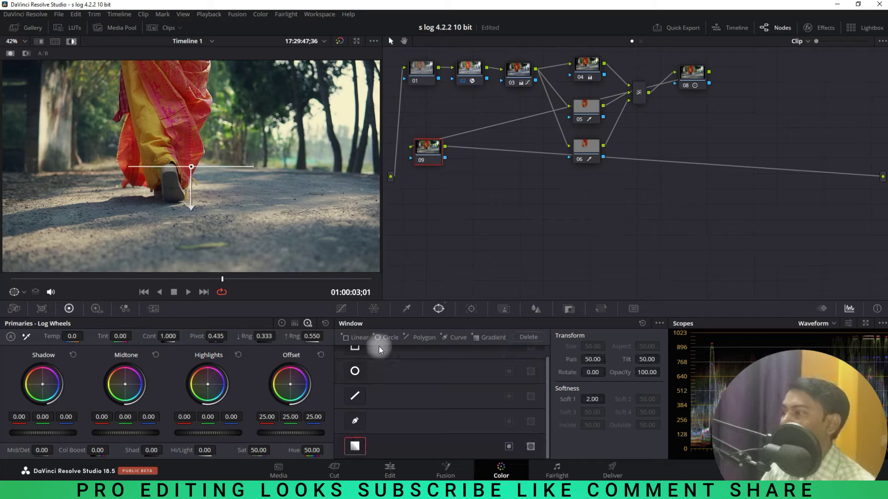
Step: Angle, position and soften the gradient over the left side, checking it with the highlight overlay
mouse_move(188, 207)
mouse_down()
mouse_move(122, 243)
mouse_move(99, 192)
mouse_up()
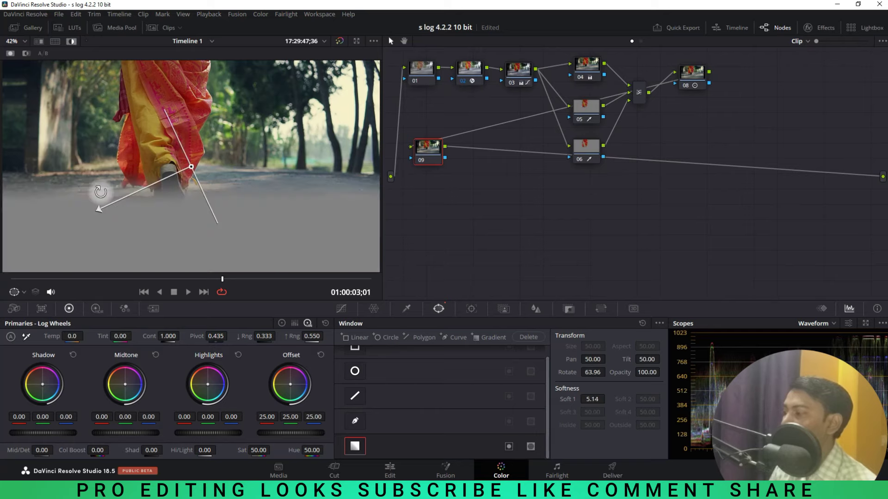
drag(192, 169, 167, 143)
drag(74, 166, 15, 184)
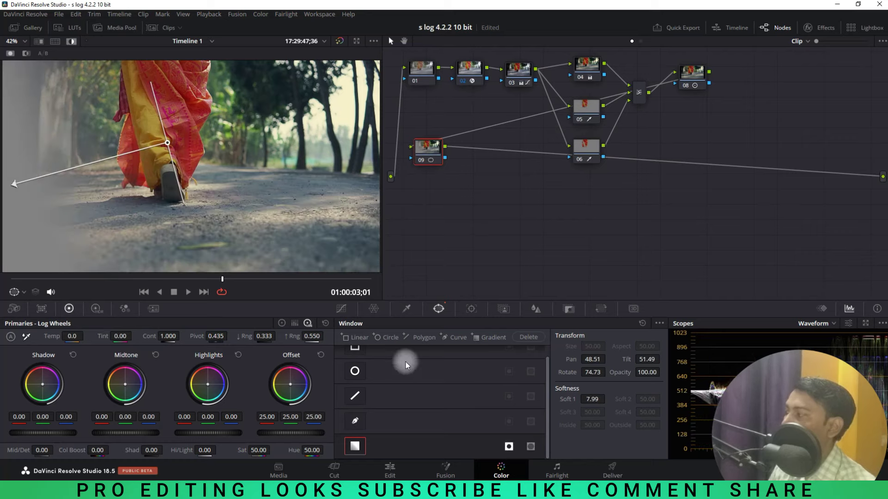
key(shift+h)
drag(167, 143, 179, 139)
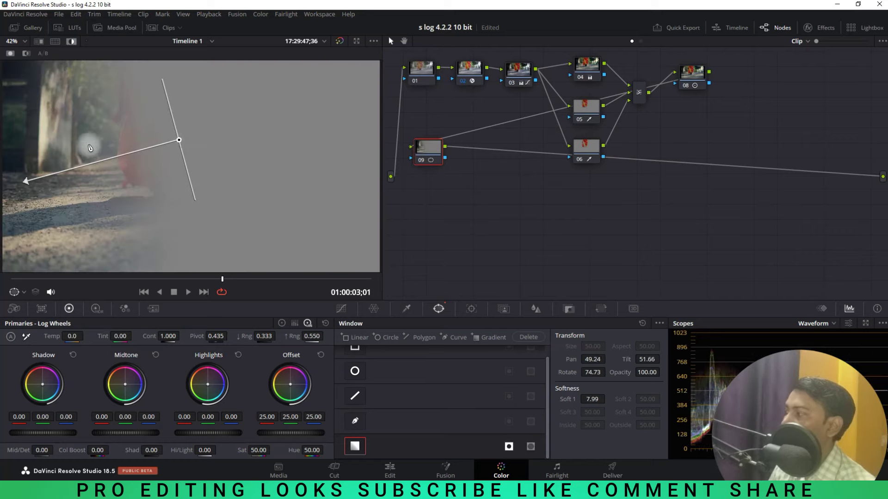
drag(180, 142, 174, 145)
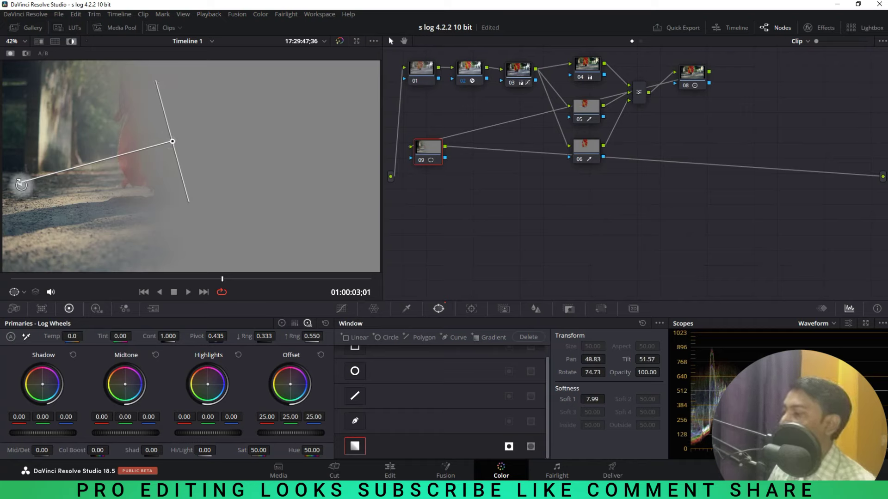
drag(18, 185, 5, 189)
drag(173, 142, 147, 147)
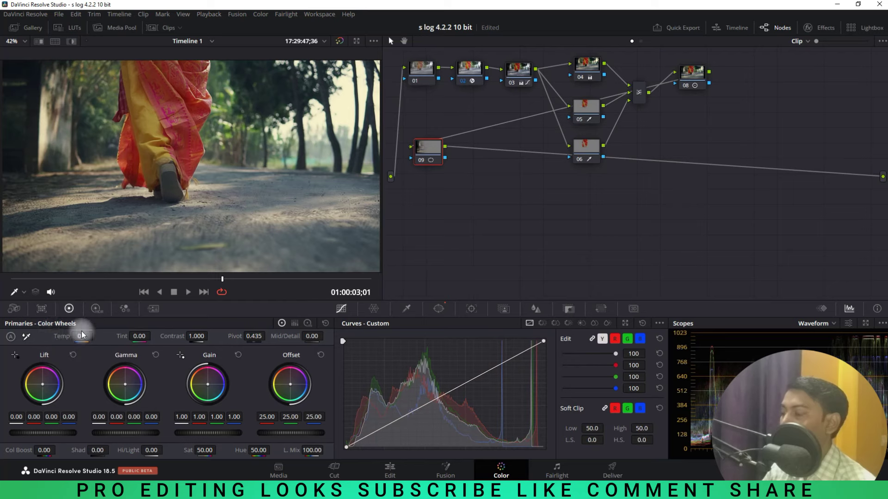
Step: Lower node 09's Gamma to -0.13 inside the mask and add serial node 10
drag(147, 433, 88, 428)
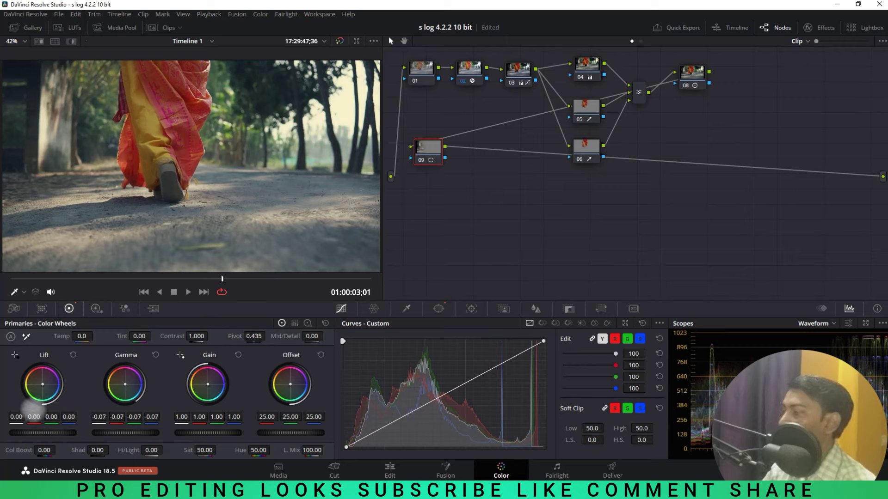
drag(429, 149, 426, 153)
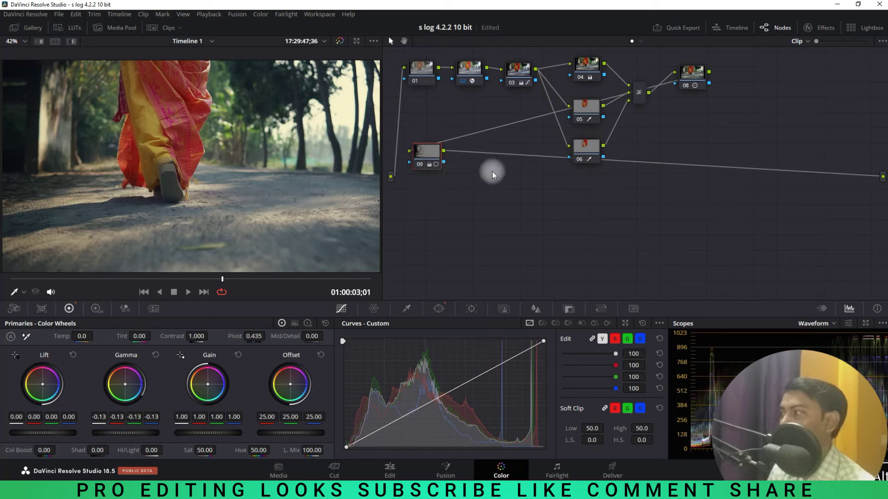
key(alt+s)
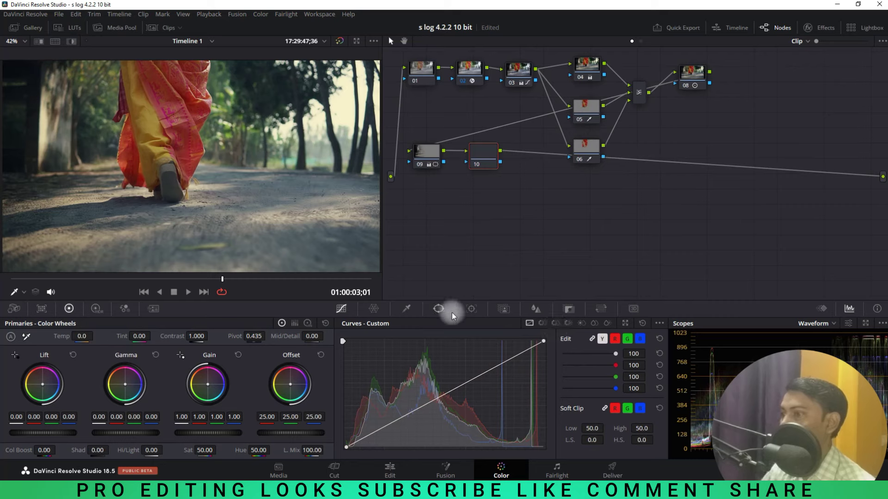
click(434, 310)
Step: Give node 10 a soft Gradient window angled about -45° toward the lower right, Gamma -0.24
click(358, 446)
mouse_move(194, 208)
mouse_down()
mouse_move(296, 259)
mouse_move(296, 268)
mouse_up()
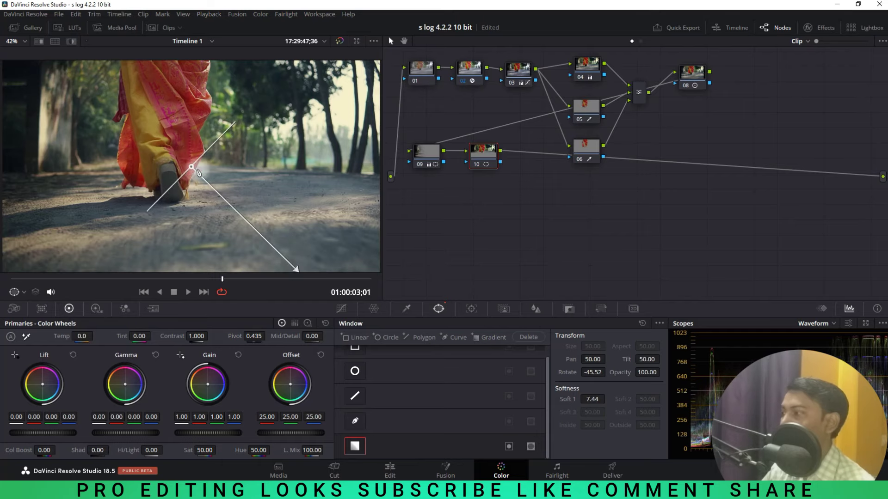
drag(194, 172, 222, 189)
key(shift+h)
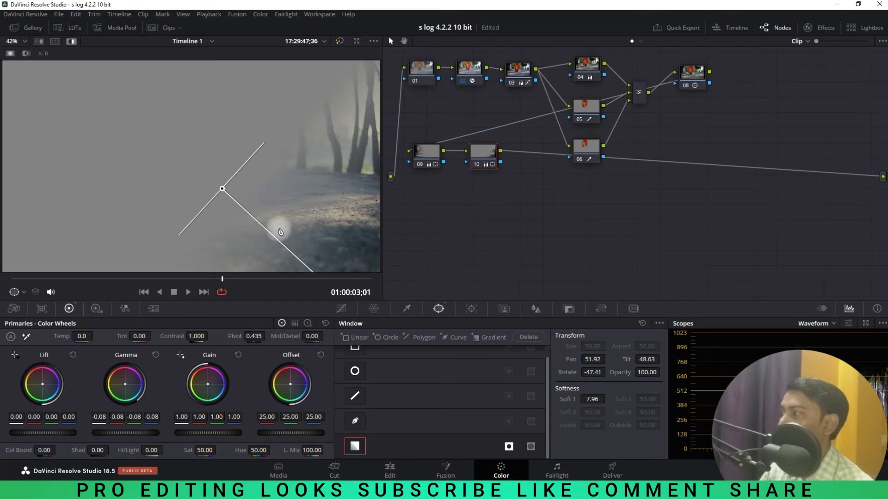
drag(226, 192, 225, 192)
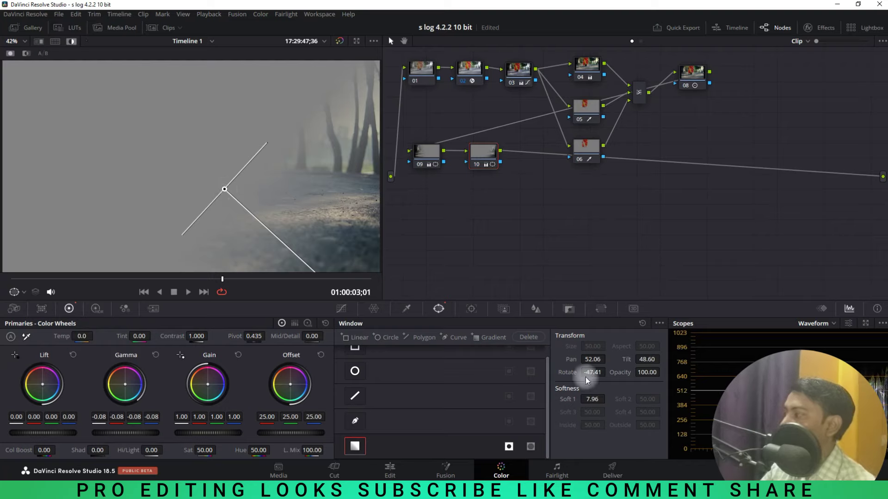
drag(603, 374, 609, 372)
key(shift+h)
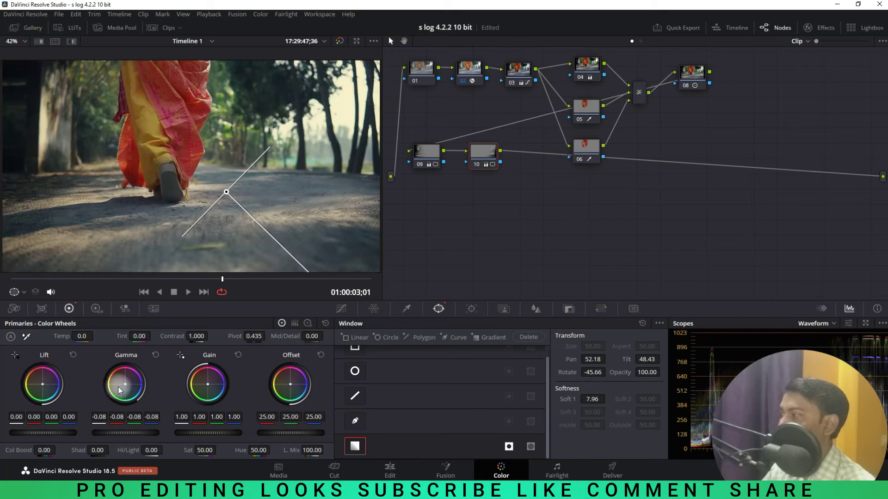
drag(135, 431, 35, 432)
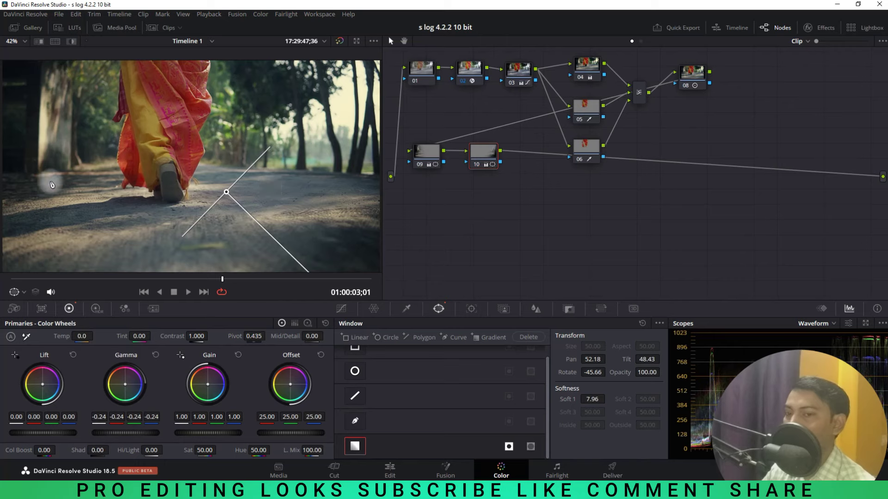
Step: Deepen node 09's Gamma darkening to about -0.26
click(427, 153)
drag(428, 162, 428, 158)
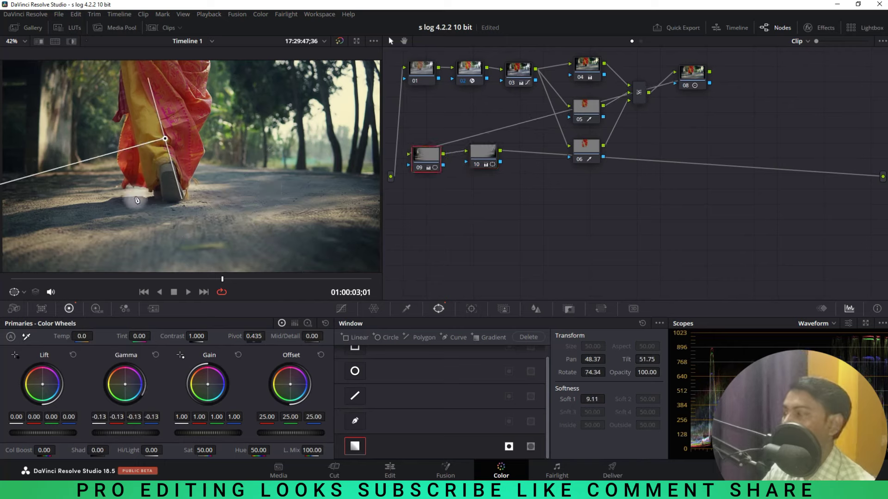
drag(147, 426, 4, 406)
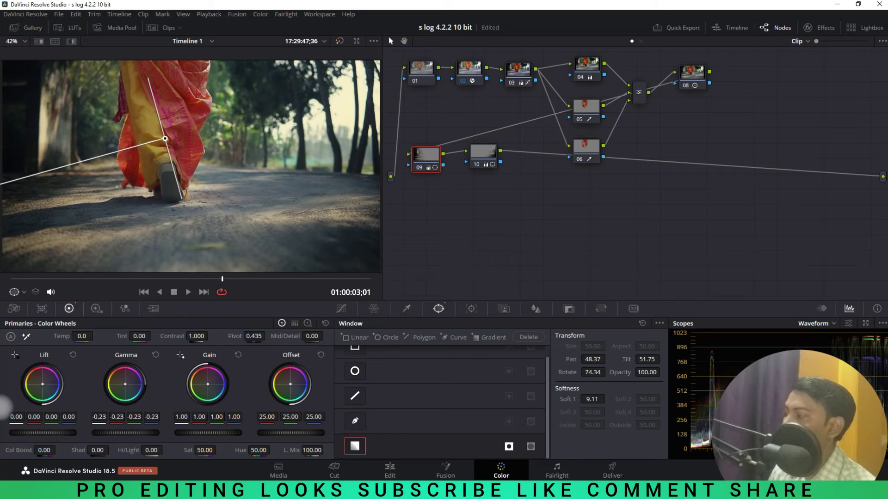
drag(140, 430, 101, 432)
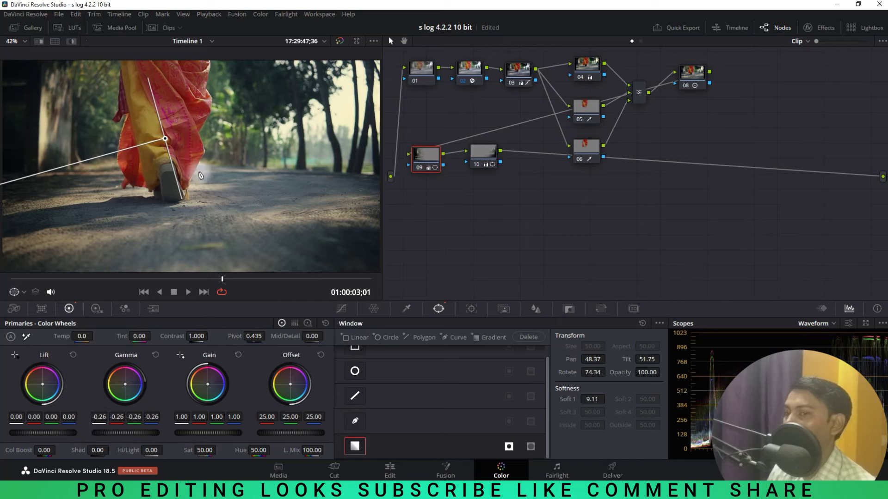
Step: Add serial node 11 after node 10 and position it in the graph
click(484, 165)
key(alt+s)
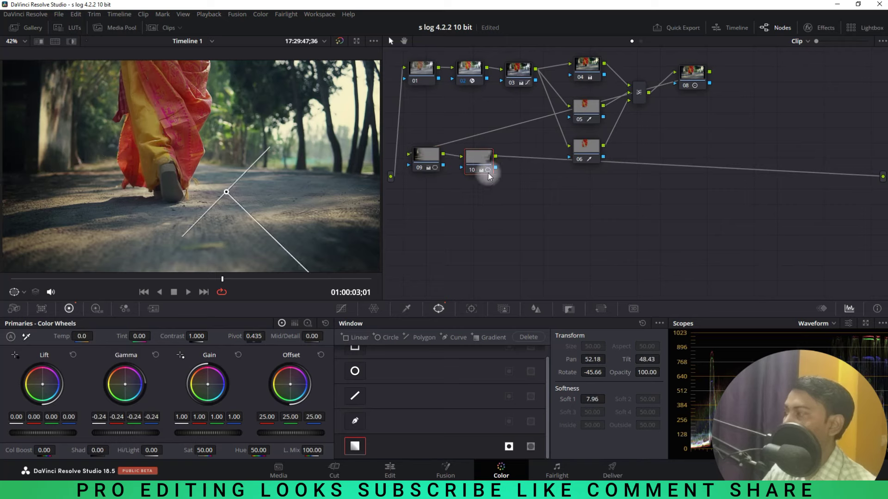
drag(546, 179, 536, 181)
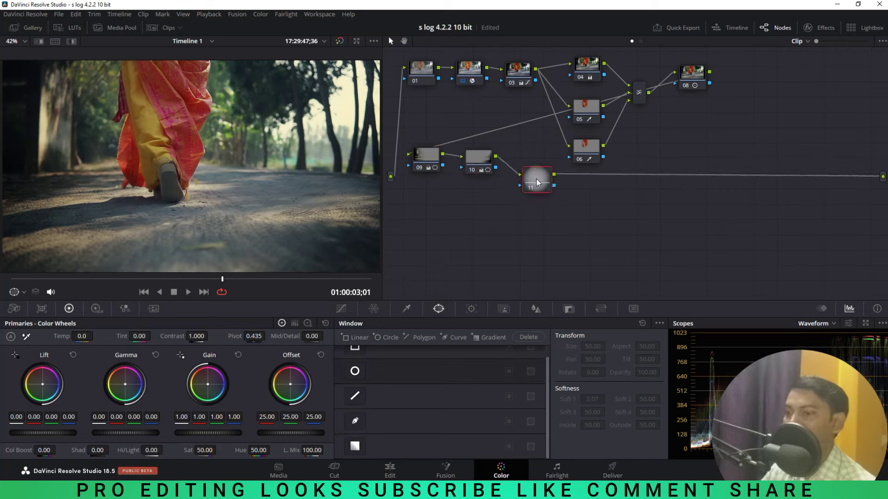
Step: Add a circular window to node 11 and reshape it into a large, tilted ellipse
click(357, 372)
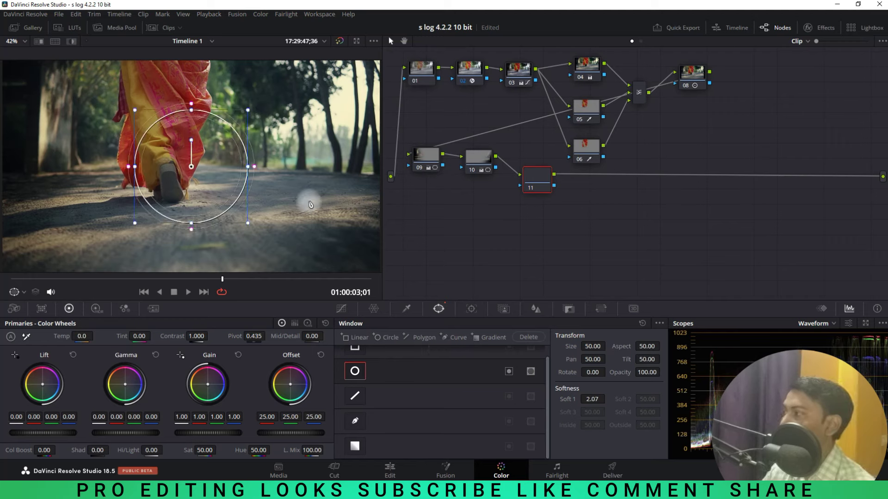
drag(191, 110, 191, 71)
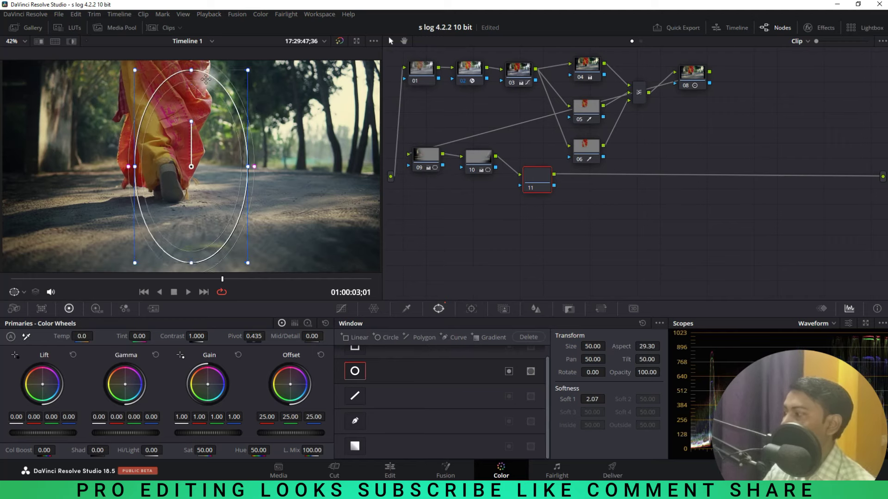
mouse_move(191, 123)
mouse_down()
mouse_move(221, 130)
mouse_move(156, 125)
mouse_up()
drag(207, 179, 320, 54)
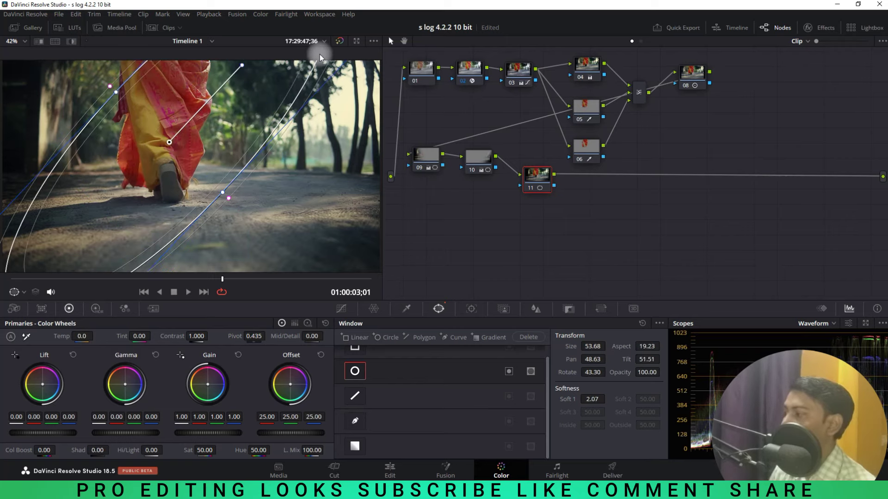
drag(223, 193, 241, 212)
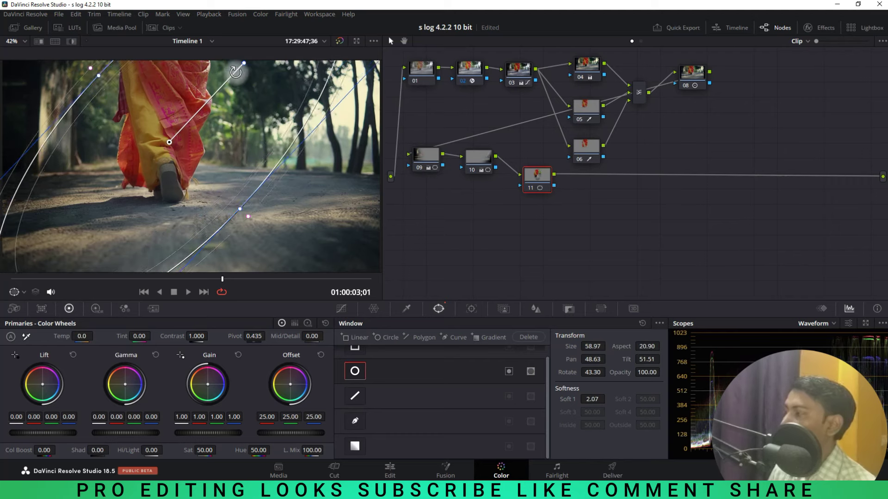
drag(229, 53, 253, 72)
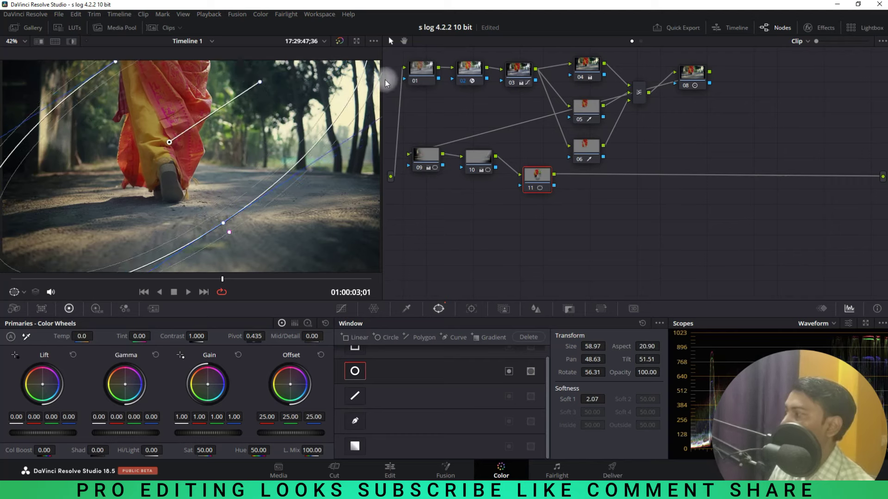
drag(193, 129, 199, 151)
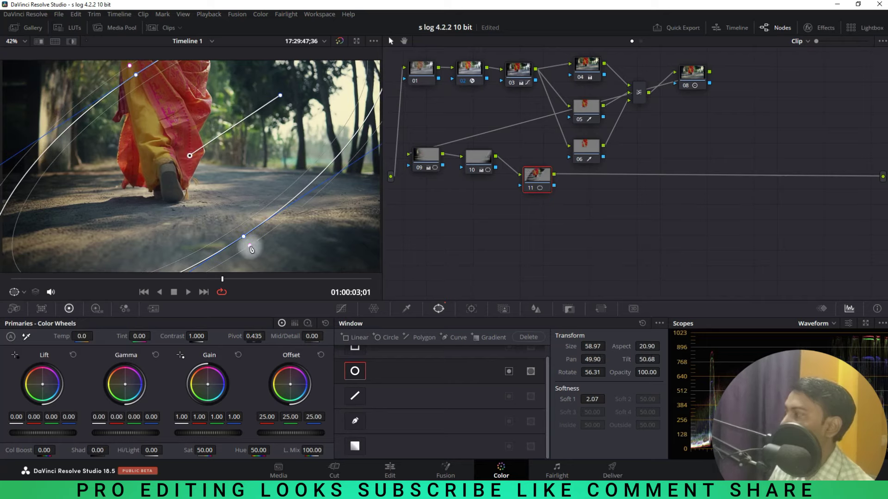
Step: Enlarge and soften the oval to Soft 1 9.14, then invert it to affect the outside
drag(247, 239, 250, 235)
drag(189, 157, 189, 150)
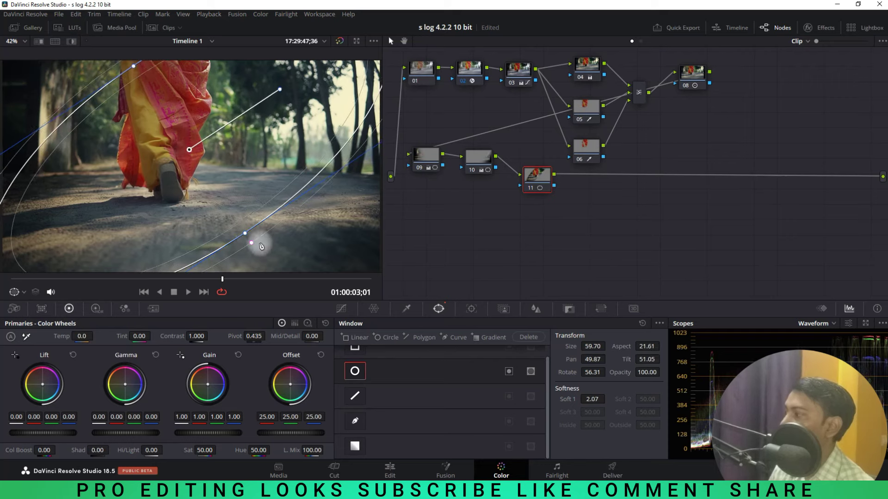
drag(251, 243, 284, 270)
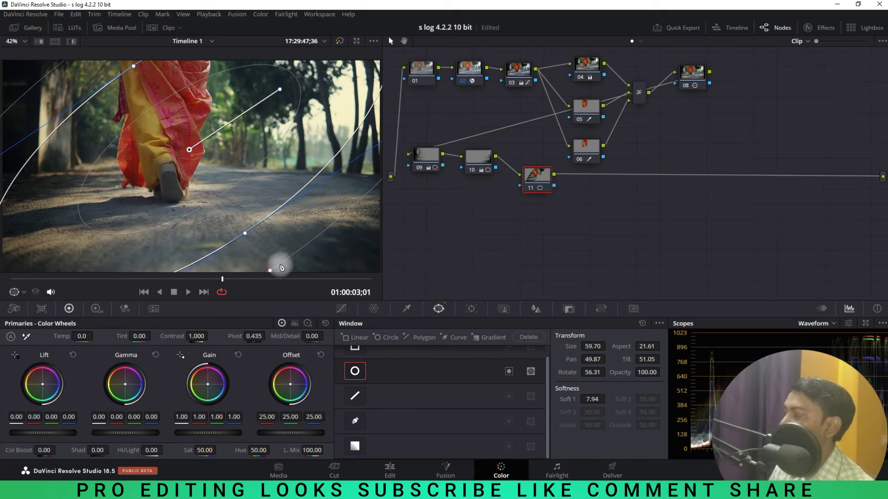
drag(283, 271, 285, 273)
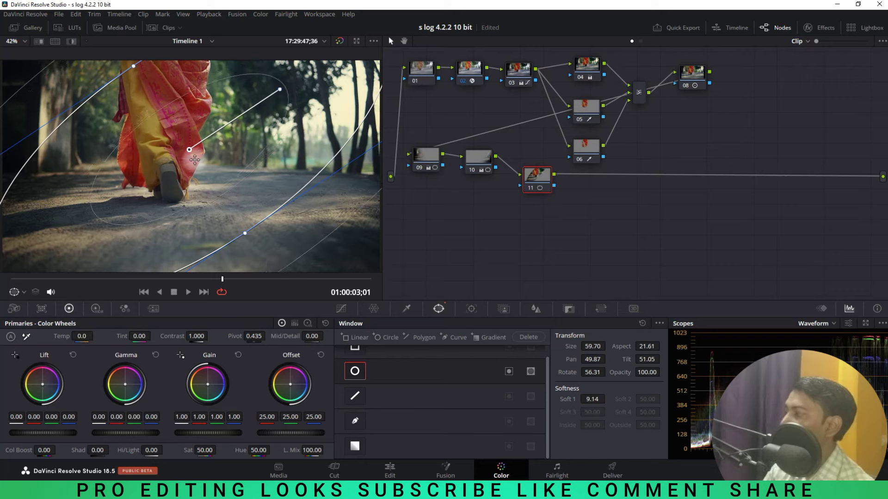
key(shift+h)
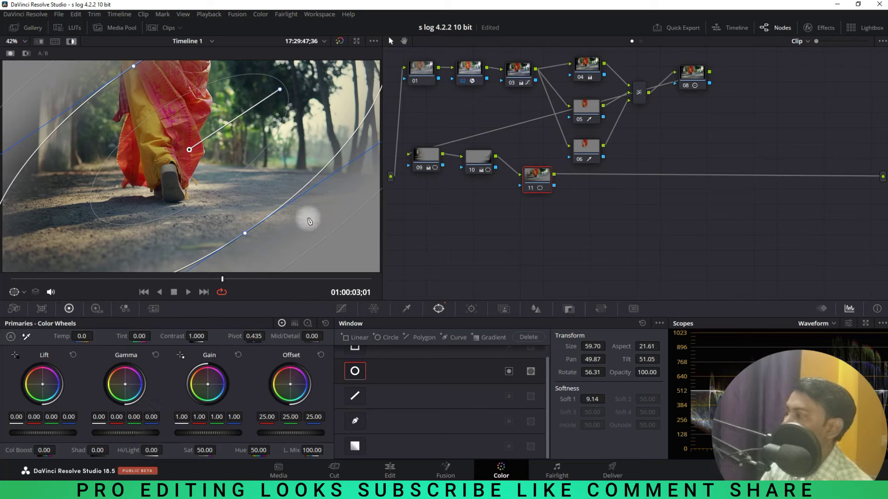
click(509, 371)
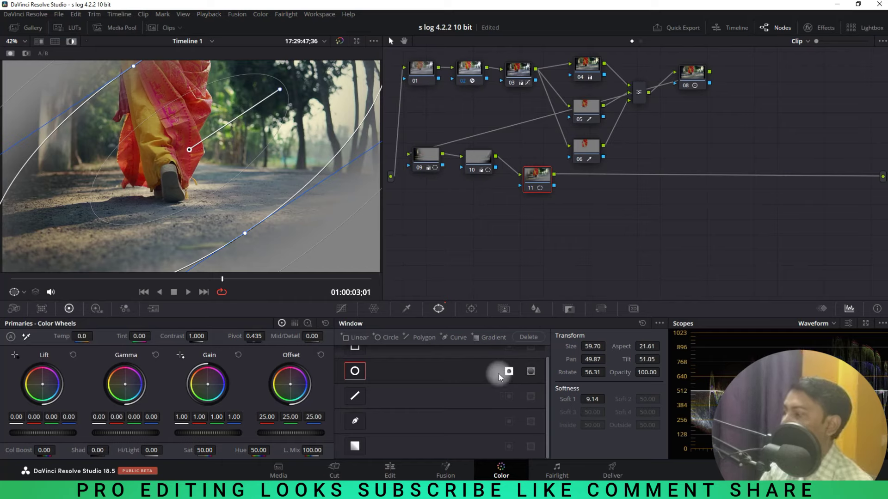
key(shift+h)
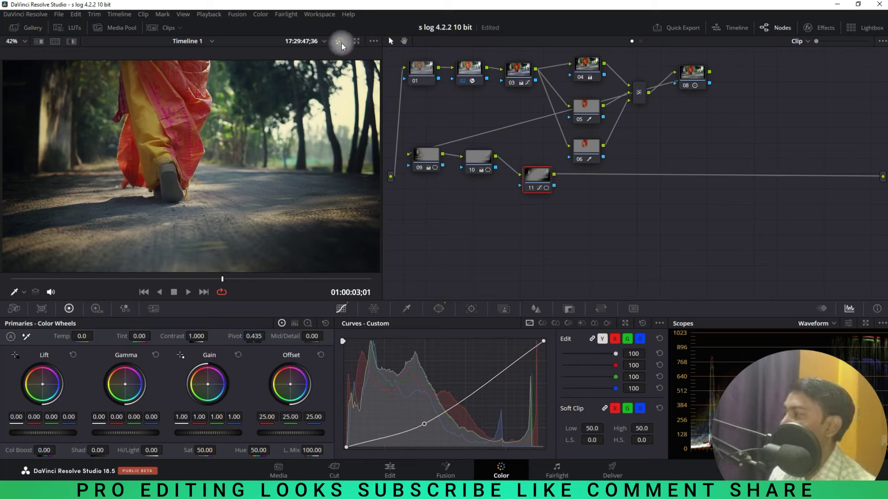
Step: Compare the vignetted grade against the ungraded clip with Shift+D bypass, then view it full screen
key(shift+d)
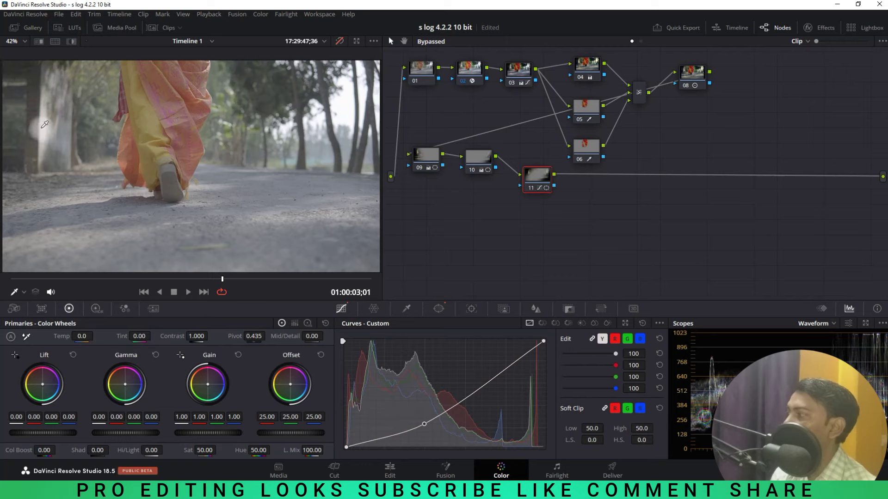
click(340, 44)
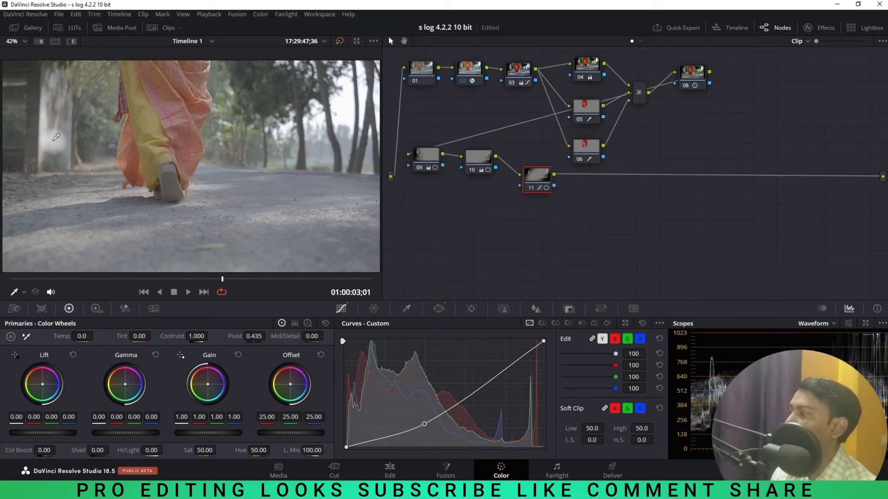
key(shift+d)
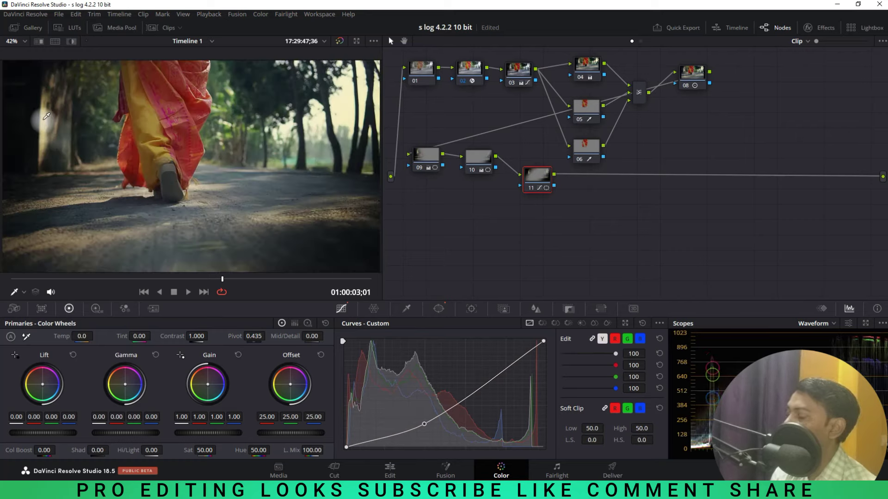
key(ctrl+f)
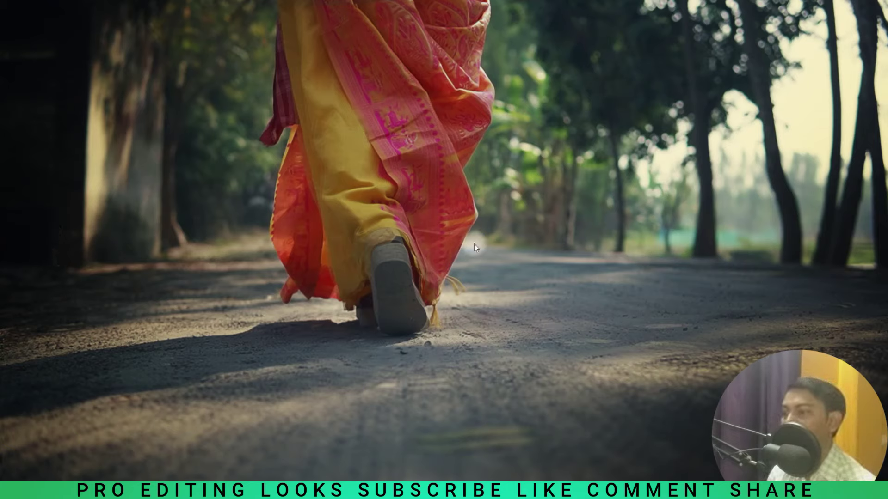
Step: Exit full screen, select node 12 and show its Lift, Gamma, Gain and Offset wheels
key(Escape)
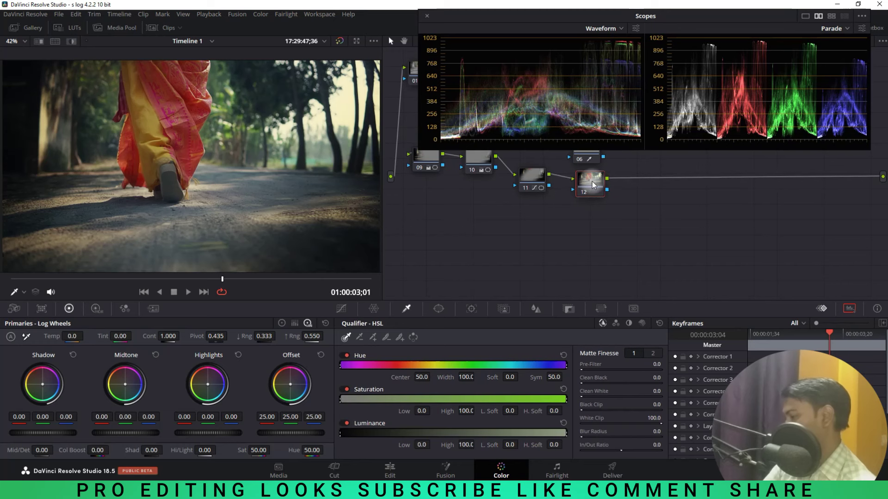
drag(591, 181, 589, 182)
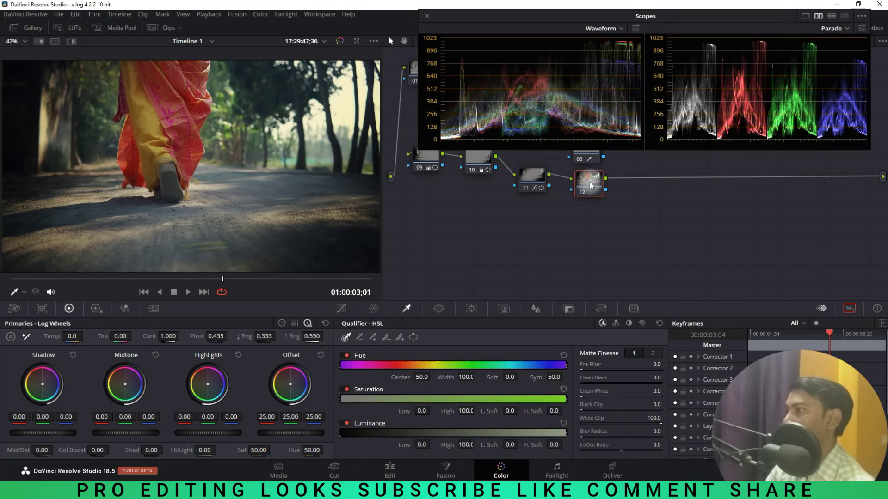
click(443, 235)
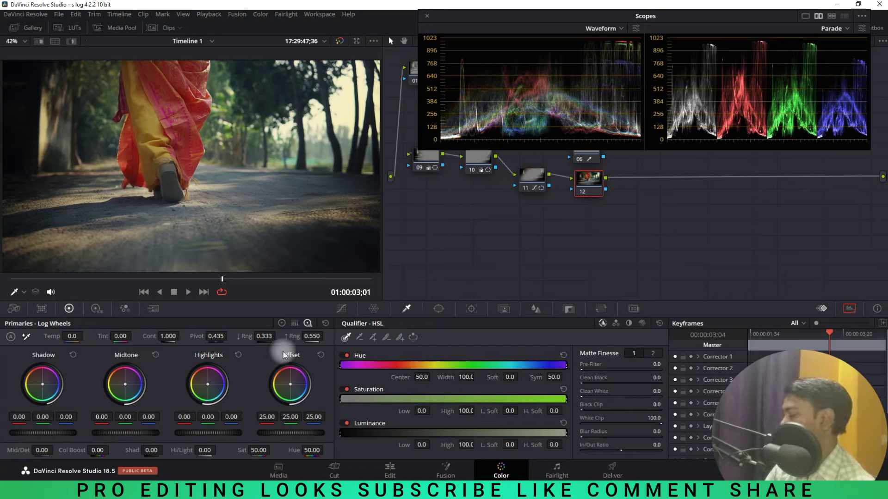
click(281, 323)
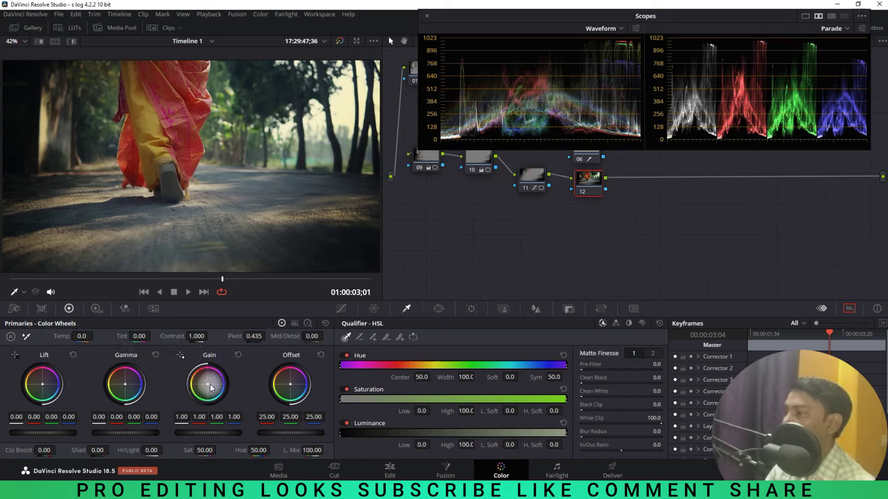
Step: Warm node 12's Gain toward orange (1.16/0.97/0.81), toggling the node to compare
drag(208, 385, 190, 372)
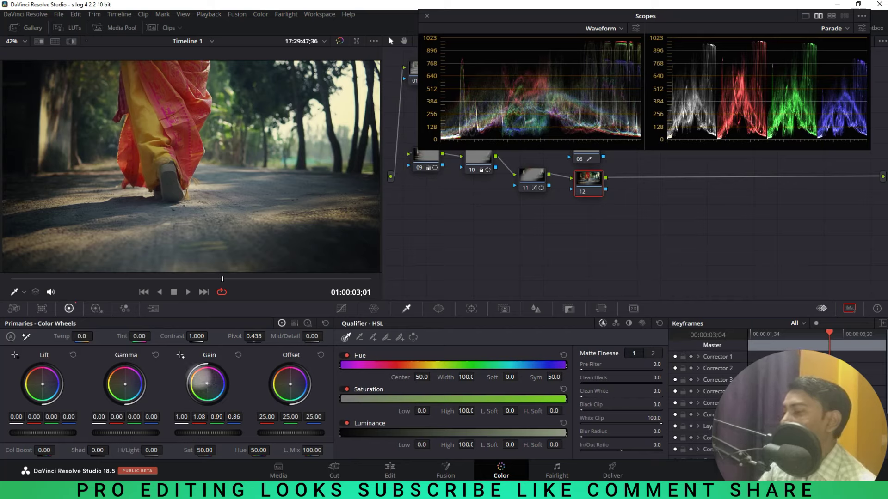
drag(191, 372, 189, 367)
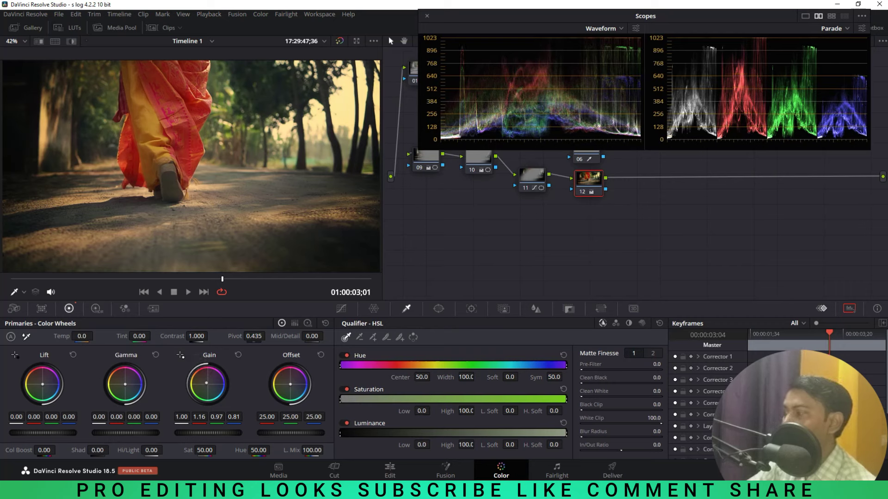
key(ctrl+d)
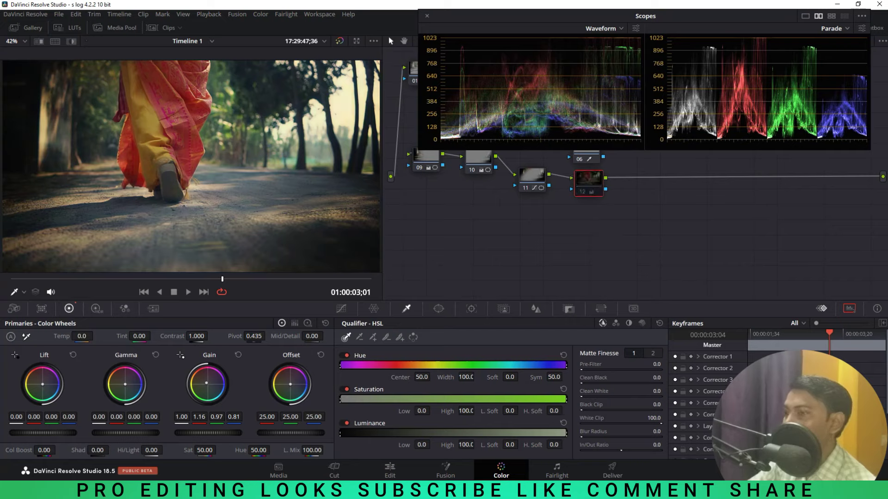
key(ctrl+d)
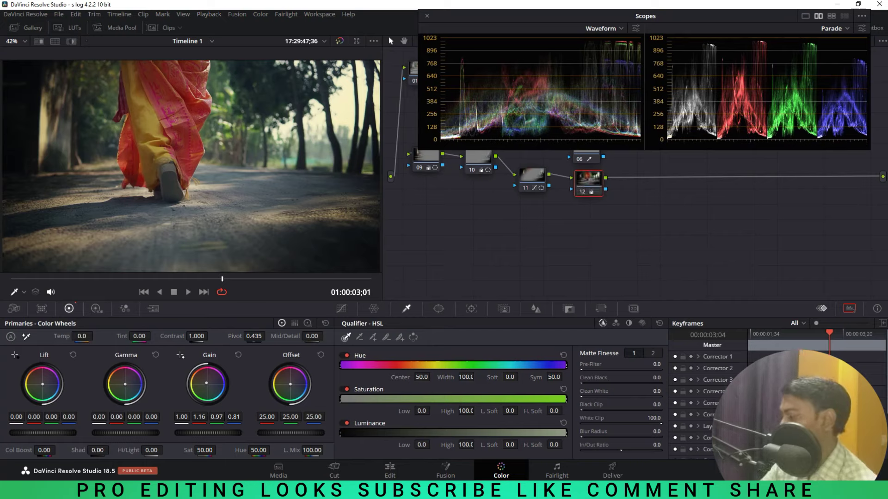
key(ctrl+d)
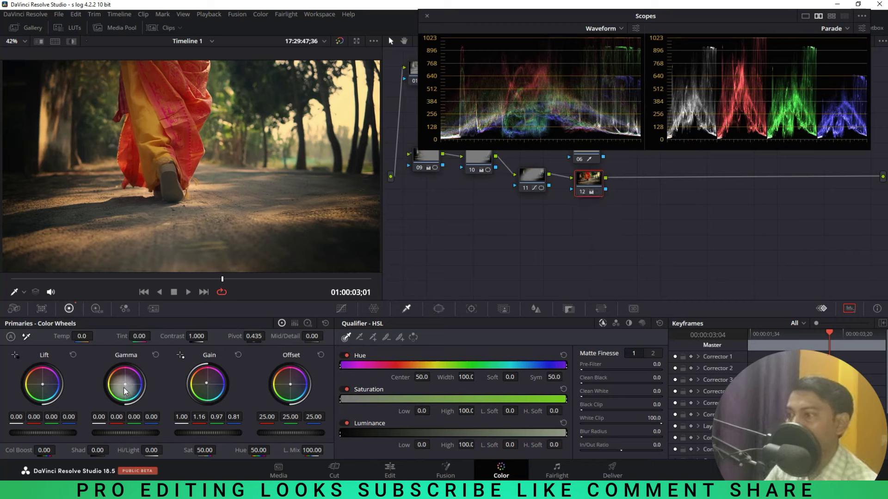
Step: Give the midtones and shadows a slight cool blue tint
drag(127, 387, 129, 389)
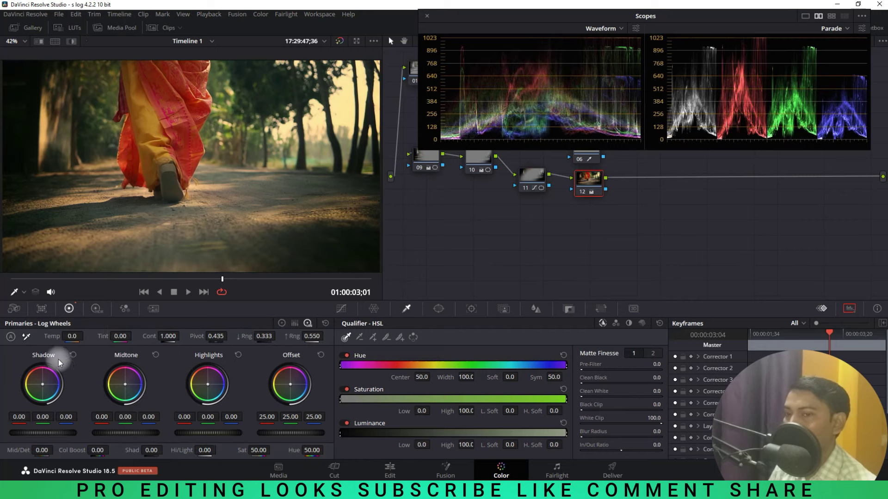
drag(42, 384, 45, 386)
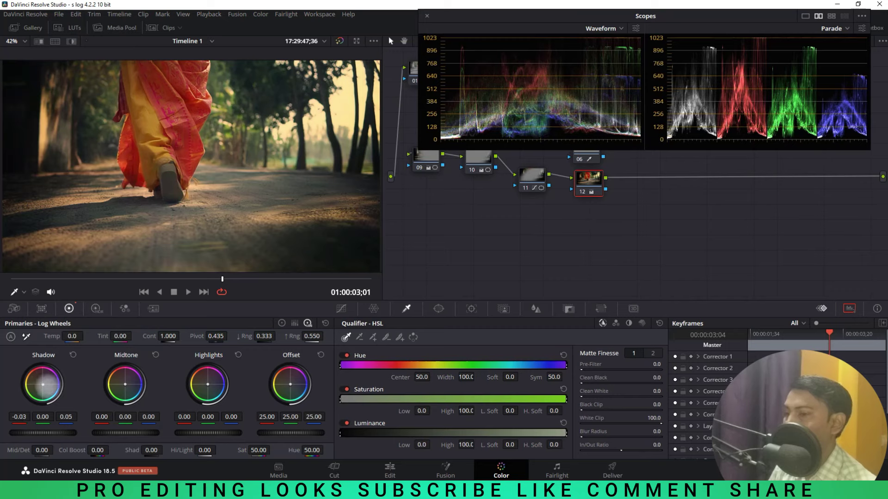
mouse_move(42, 384)
mouse_down()
mouse_move(60, 386)
mouse_move(56, 395)
mouse_up()
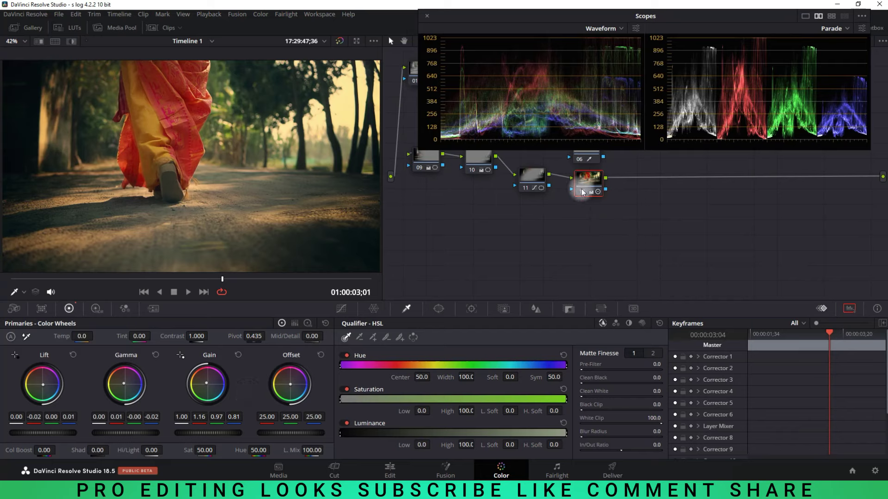
Step: Toggle node 12 off and on to compare, review full screen, then add serial node 13
key(ctrl+d)
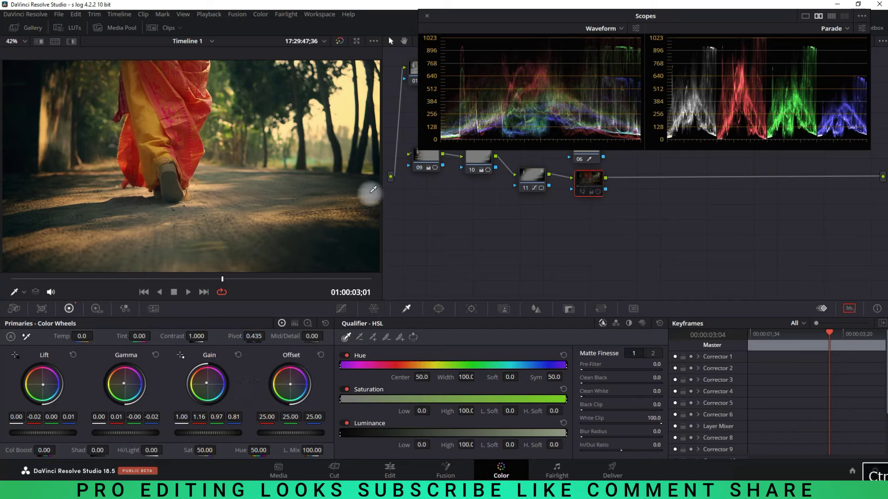
key(ctrl+d)
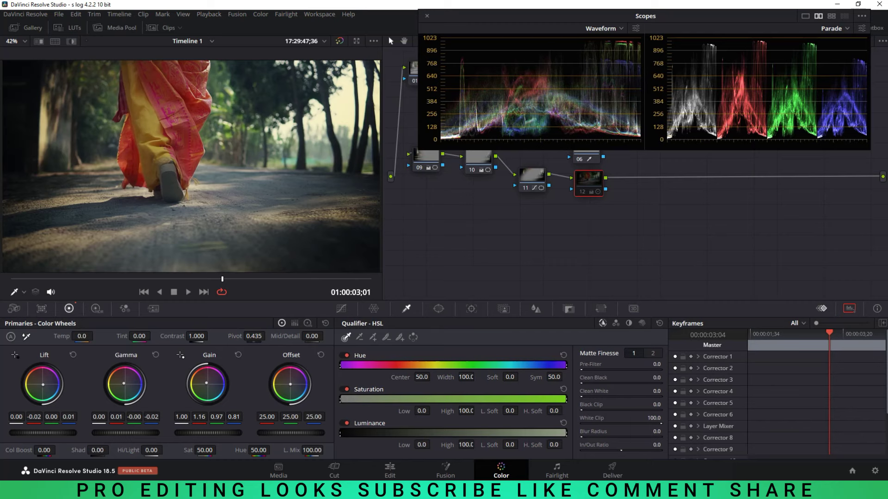
key(ctrl+d)
key(ctrl+f)
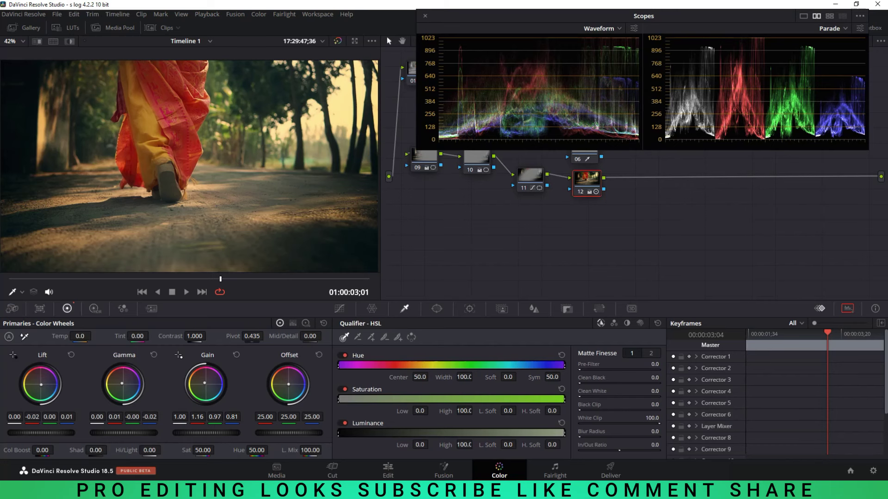
key(alt+s)
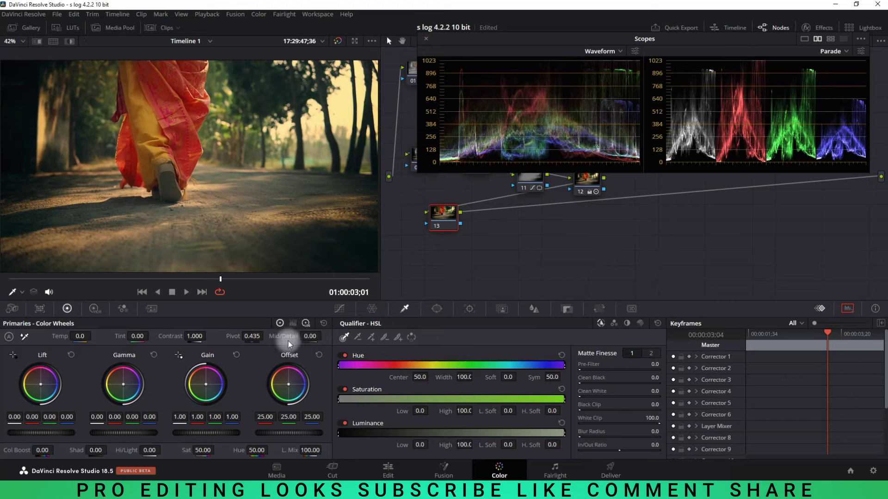
Step: On node 13's Log wheels, pull highlight red to -0.29 and add shadow red 0.06
click(306, 323)
drag(183, 417, 147, 414)
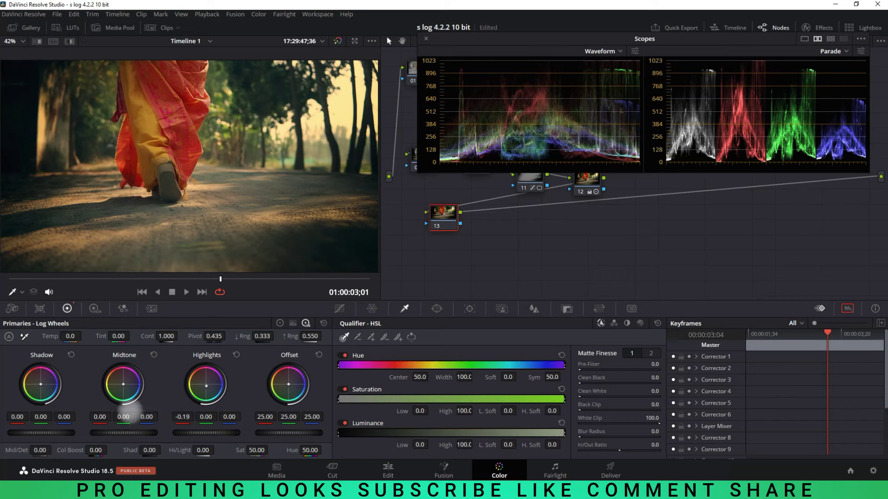
drag(146, 414, 116, 412)
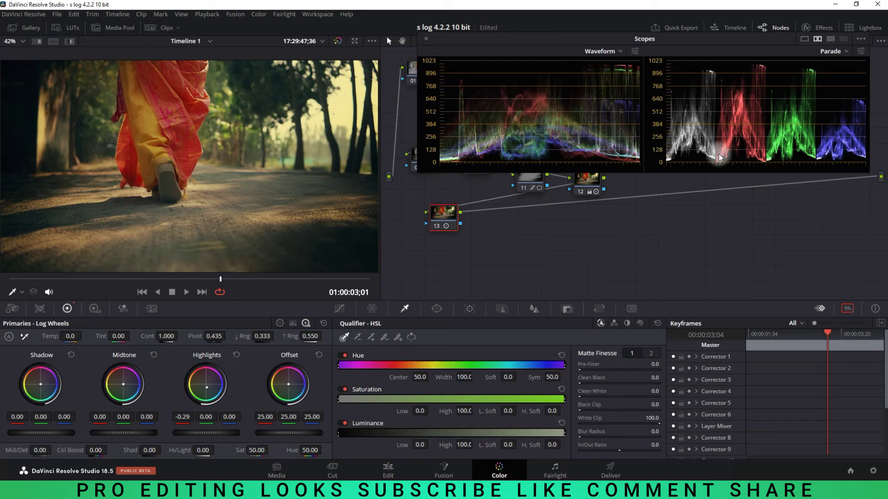
mouse_move(15, 417)
mouse_down()
mouse_move(26, 426)
mouse_move(701, 182)
mouse_up()
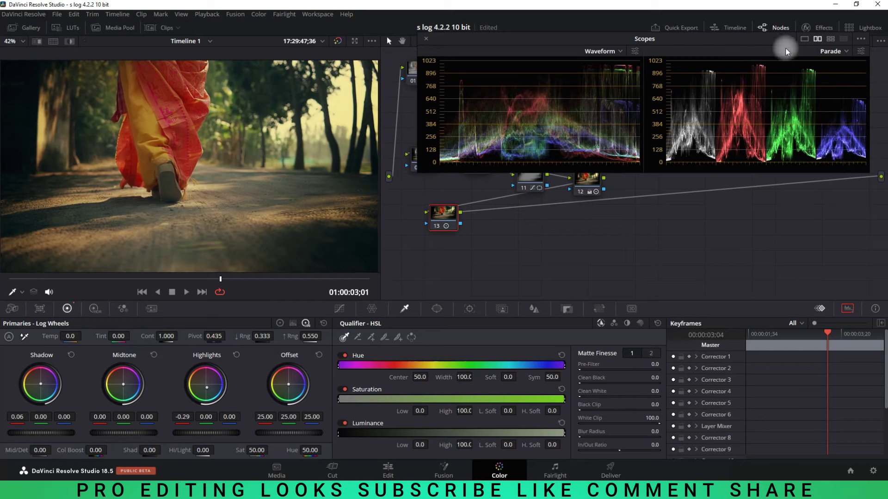
drag(761, 40, 765, 58)
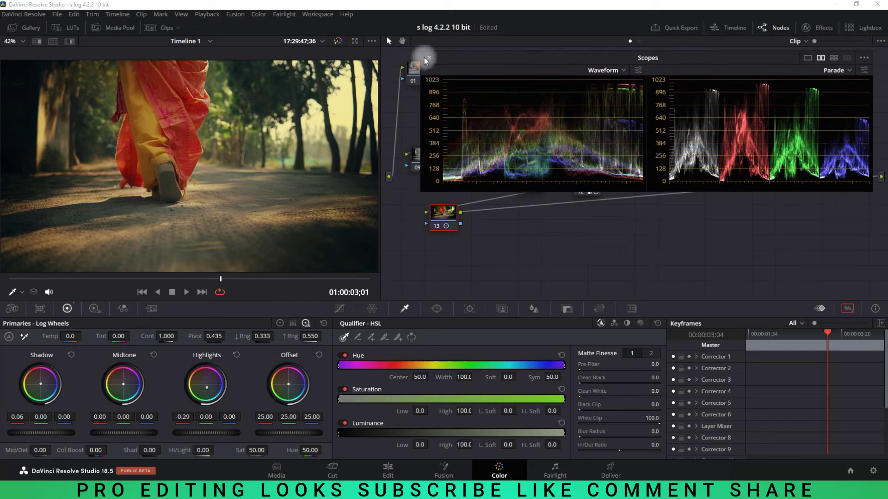
Step: Close the floating scopes and add node 14 after node 13, arranging the graph
click(427, 58)
mouse_move(439, 223)
mouse_down()
mouse_move(428, 220)
mouse_move(643, 186)
mouse_up()
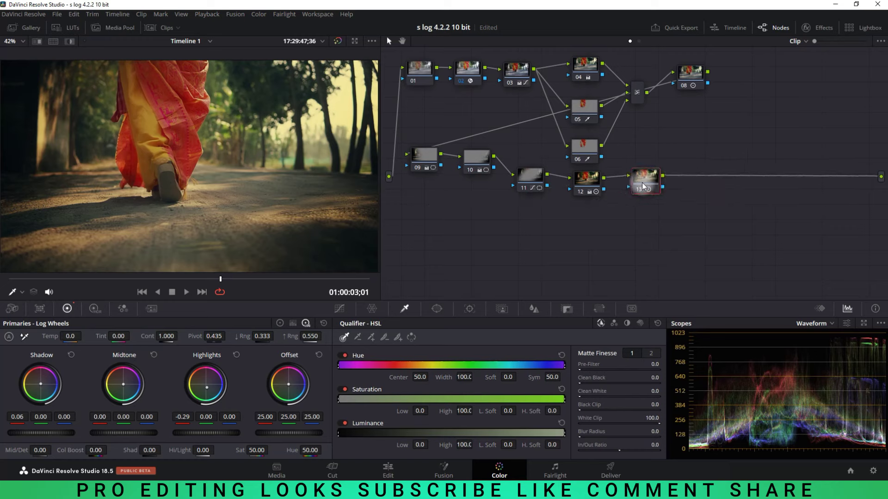
key(alt+s)
drag(688, 179, 467, 222)
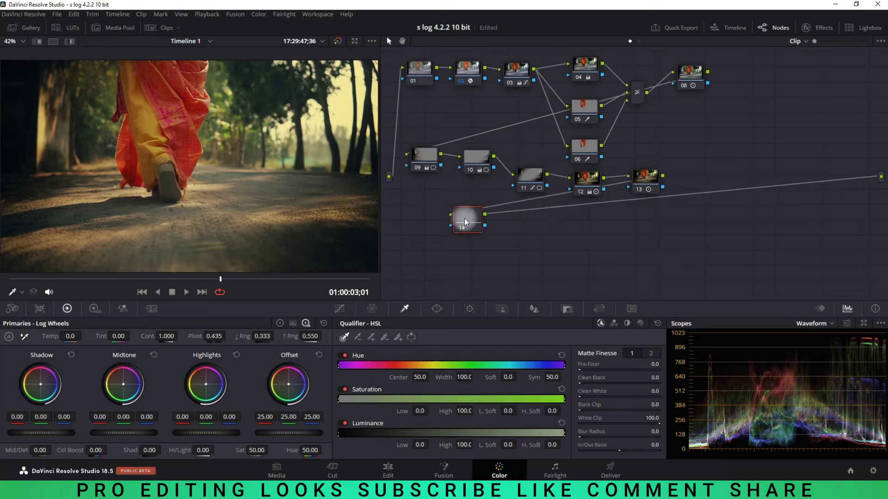
click(738, 199)
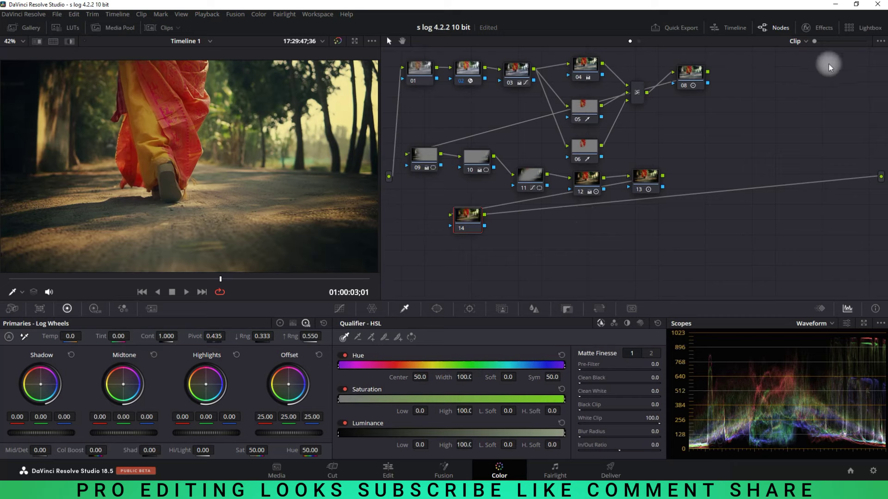
Step: Search the Effects library for Glow and apply it to node 14
click(822, 29)
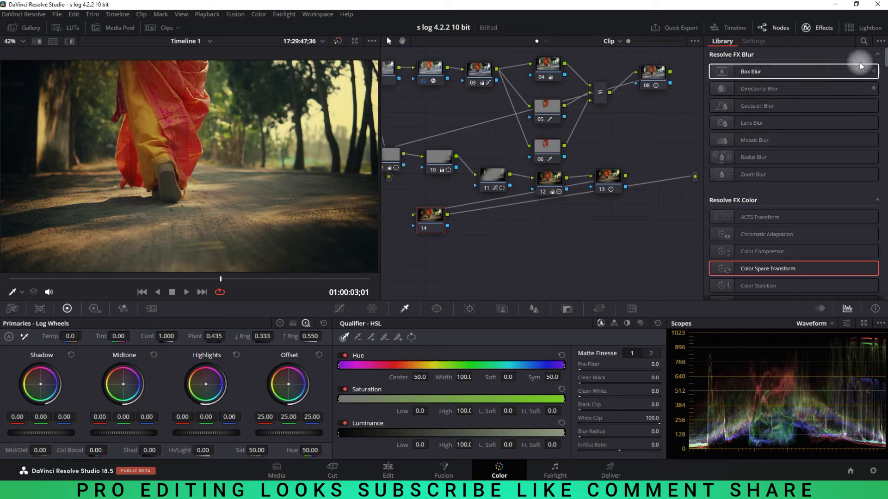
click(861, 43)
text(glo)
drag(746, 88, 429, 217)
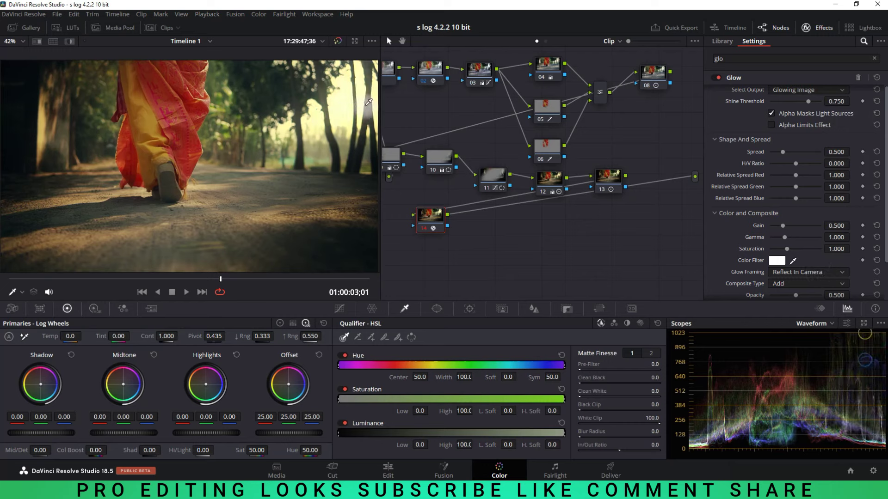
Step: Set the Glow to Softlight with Shine Threshold 0.220, Gain 0.404 and Gamma 1.690
click(832, 284)
click(794, 377)
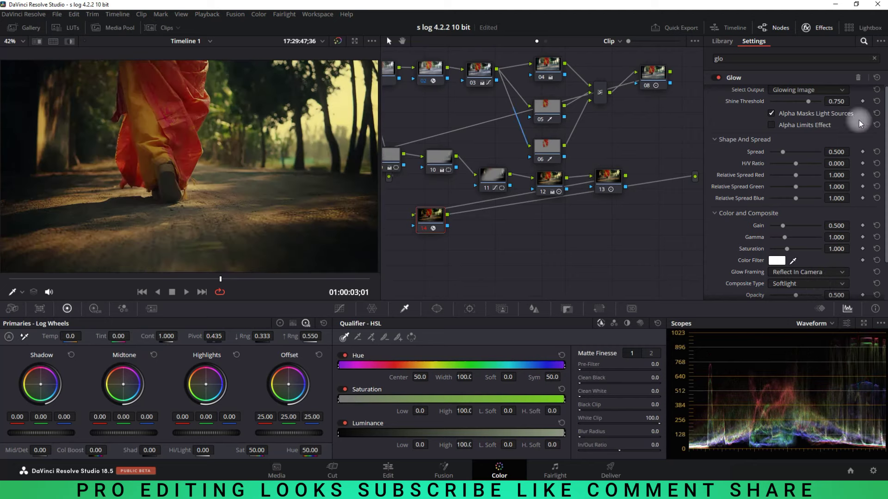
scroll(886, 148, up, 1)
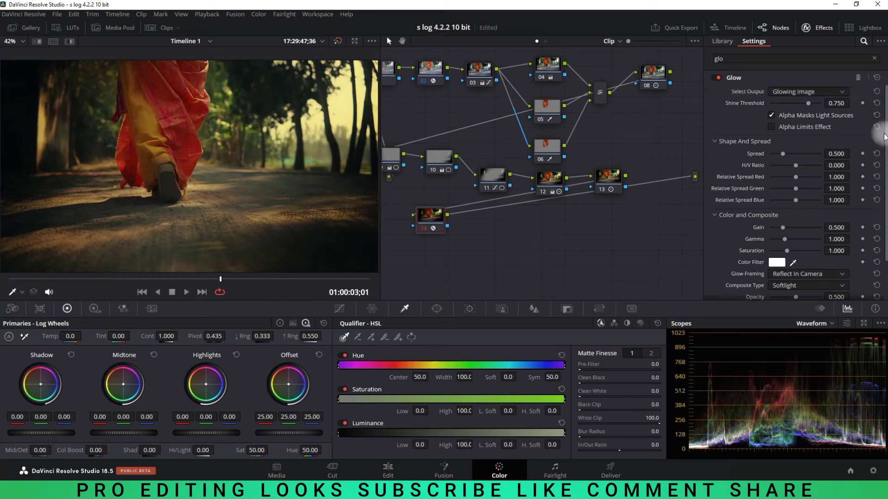
click(776, 104)
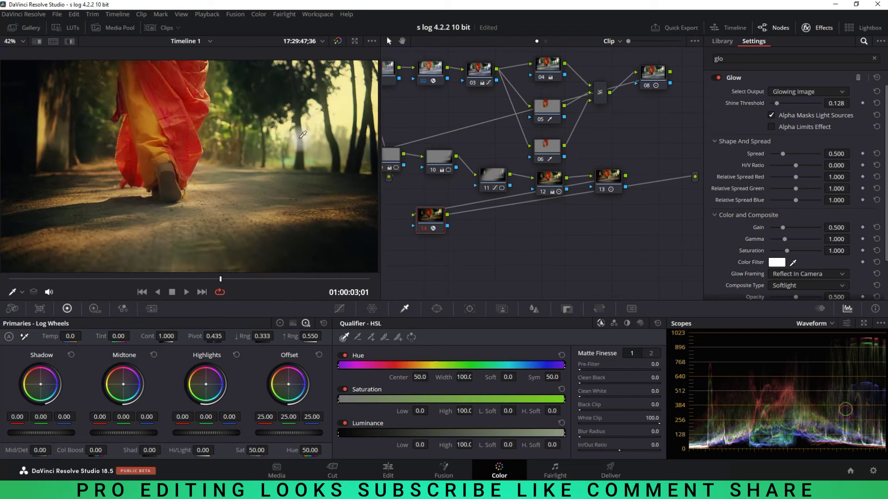
click(782, 104)
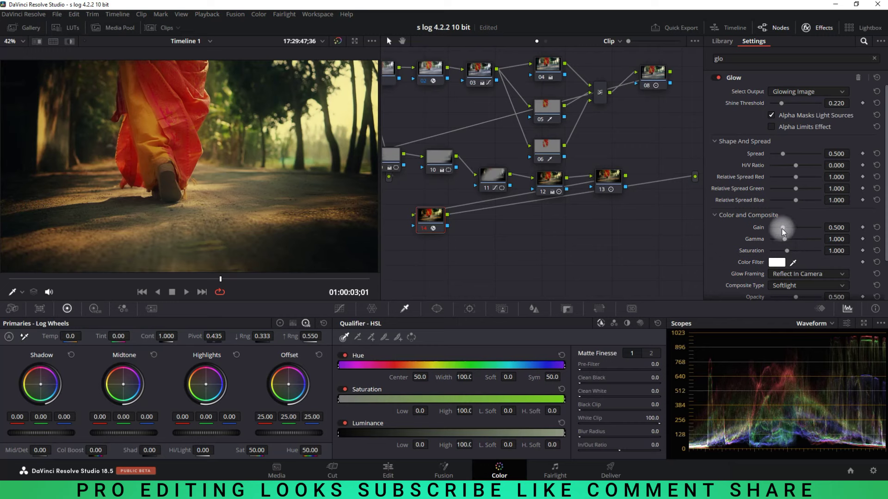
drag(781, 228, 777, 227)
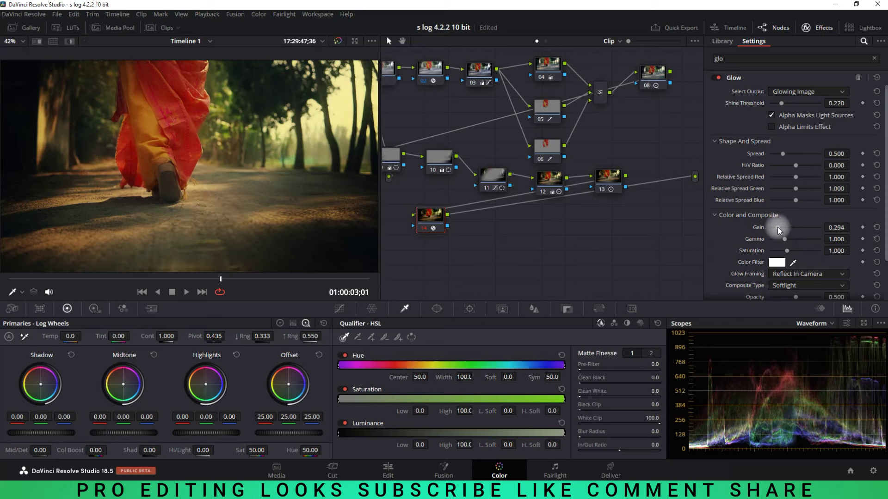
drag(778, 226, 797, 241)
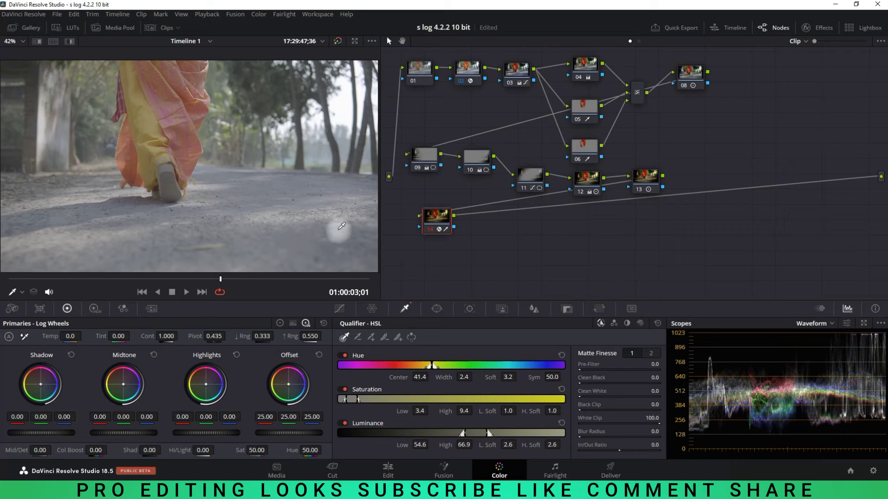
Step: Apply Light Rays to node 15, place its source beyond the upper right, and save
drag(471, 215, 470, 212)
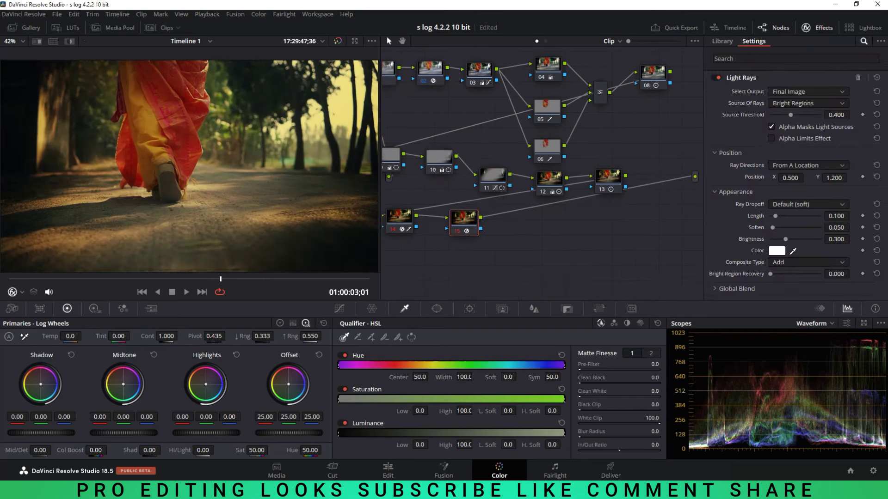
mouse_move(790, 115)
mouse_down()
mouse_move(781, 115)
mouse_move(795, 115)
mouse_up()
drag(794, 178, 874, 181)
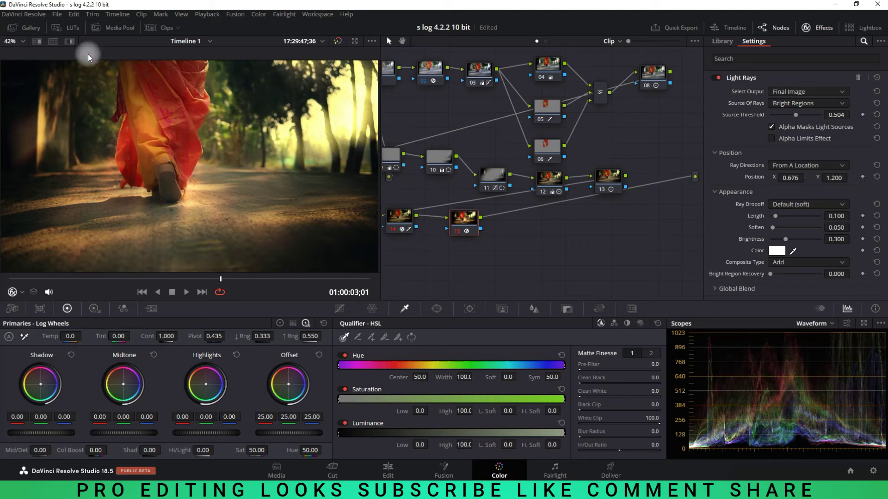
click(21, 41)
click(19, 85)
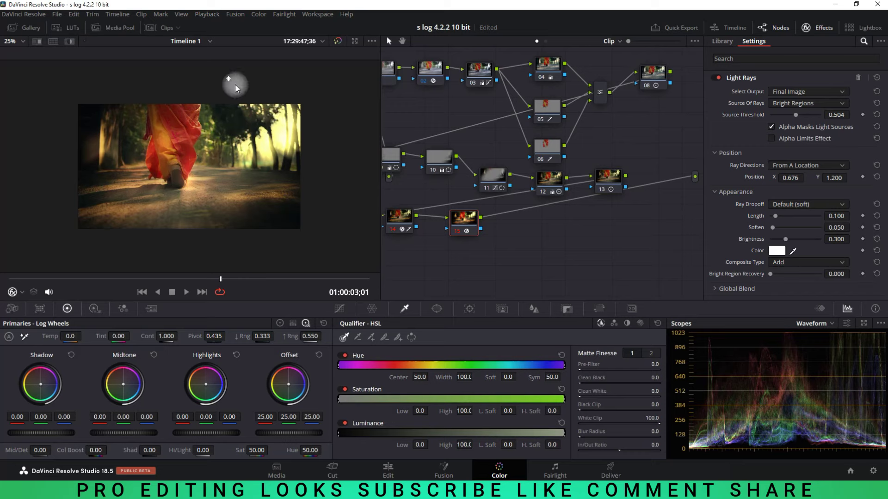
mouse_move(245, 89)
mouse_down()
mouse_move(280, 114)
mouse_move(319, 110)
mouse_up()
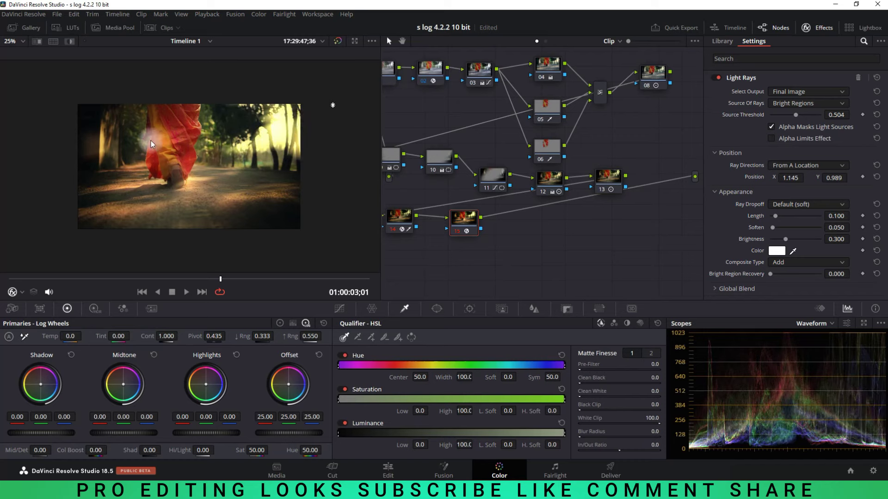
key(ctrl+s)
Step: Fit the viewer again and fine-tune ray length to 0.285, softness and brightness
click(22, 41)
click(16, 52)
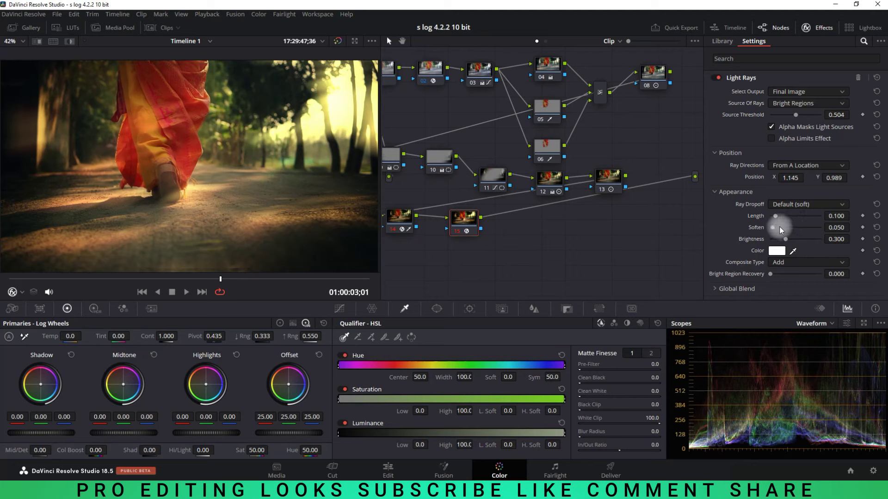
drag(772, 228, 783, 216)
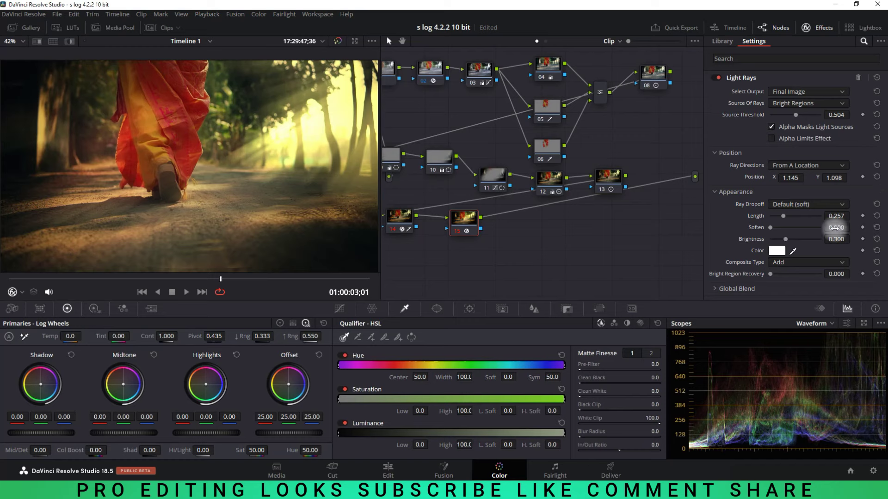
drag(780, 228, 772, 229)
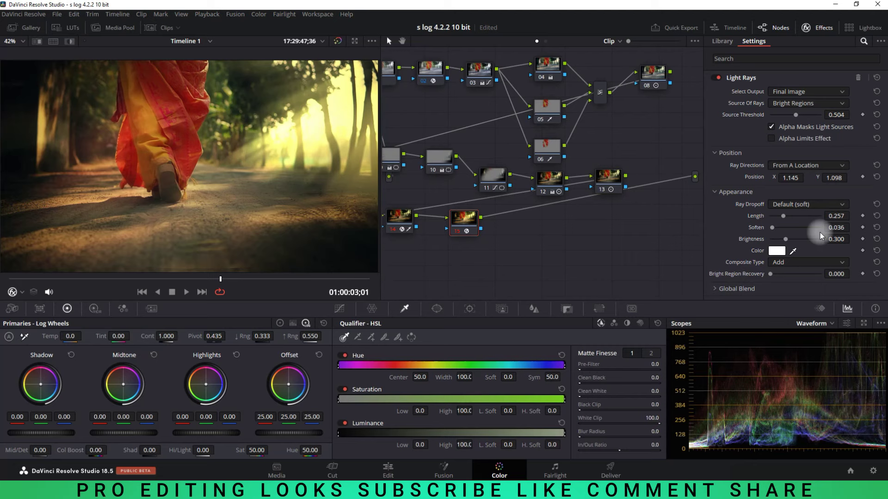
drag(783, 215, 776, 240)
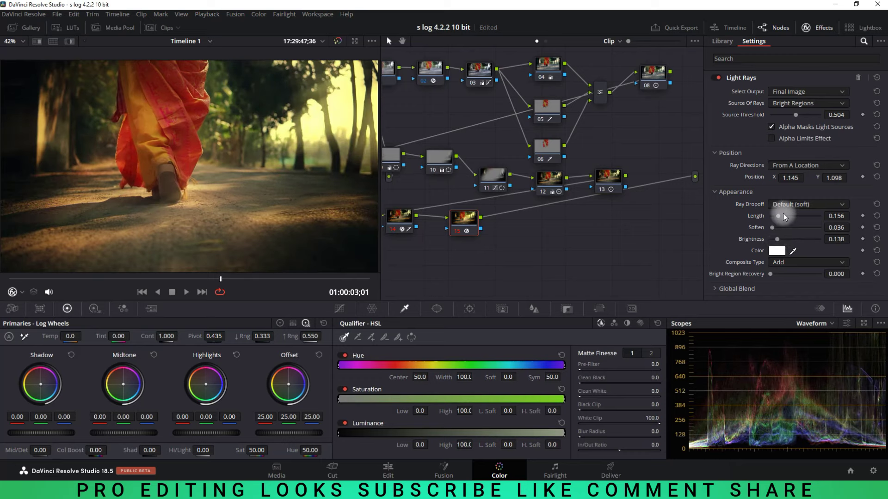
drag(783, 214, 788, 218)
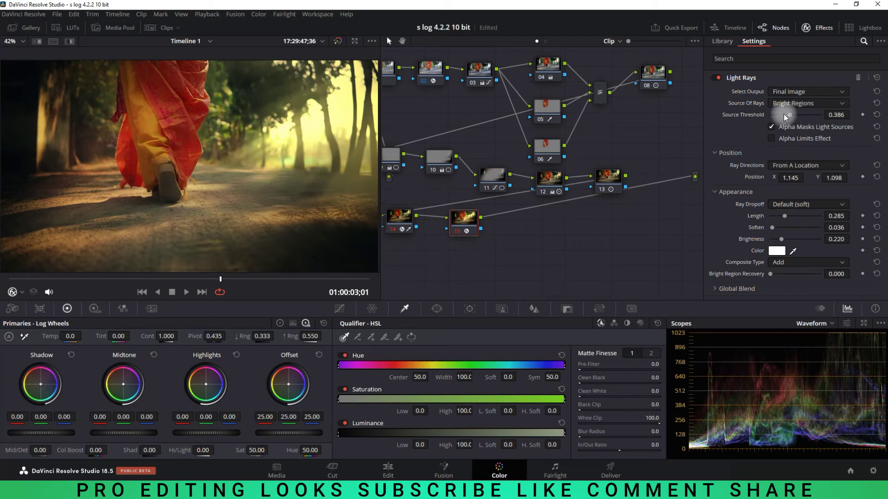
drag(776, 113, 772, 115)
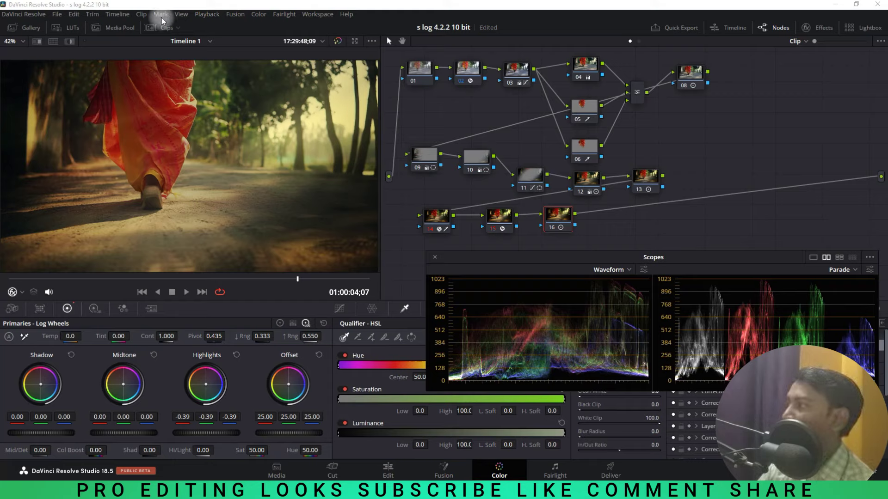
Step: Open the Timeline menu to reach the output blanking ratios
click(122, 16)
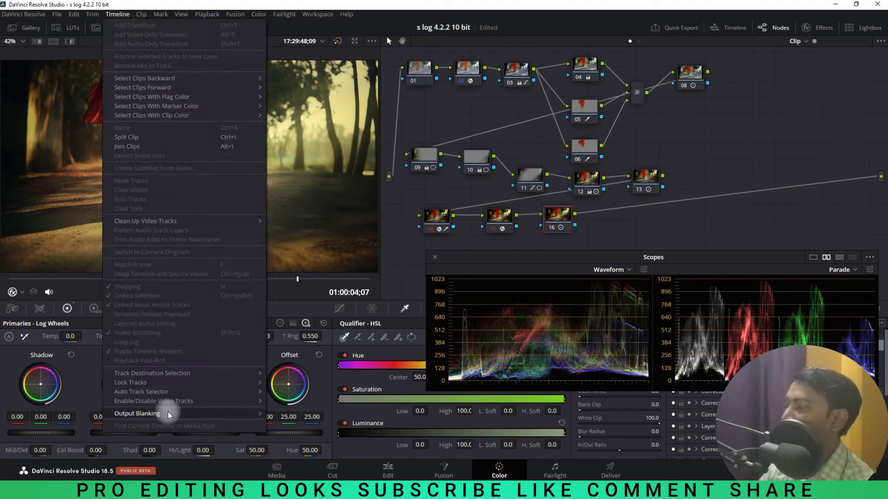
Step: Letterbox the output to a widescreen blanking ratio, then bypass all grades to compare with the original
mouse_move(169, 413)
click(695, 254)
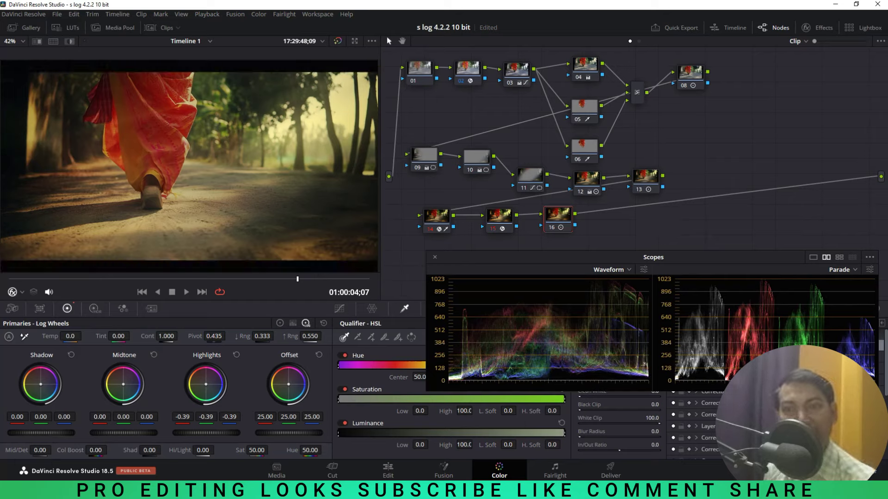
click(338, 43)
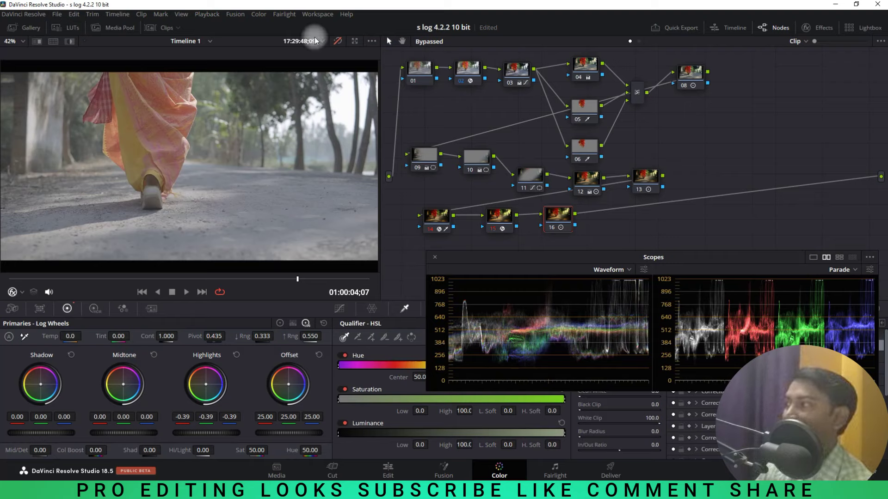
click(337, 41)
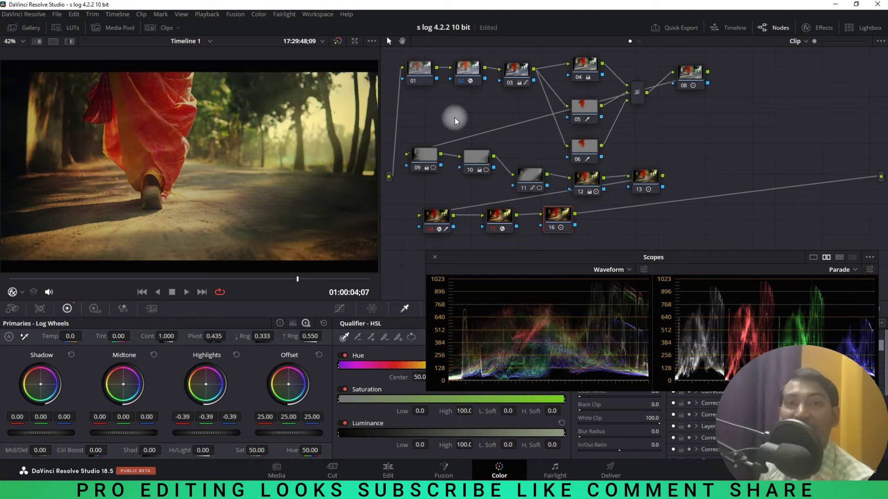